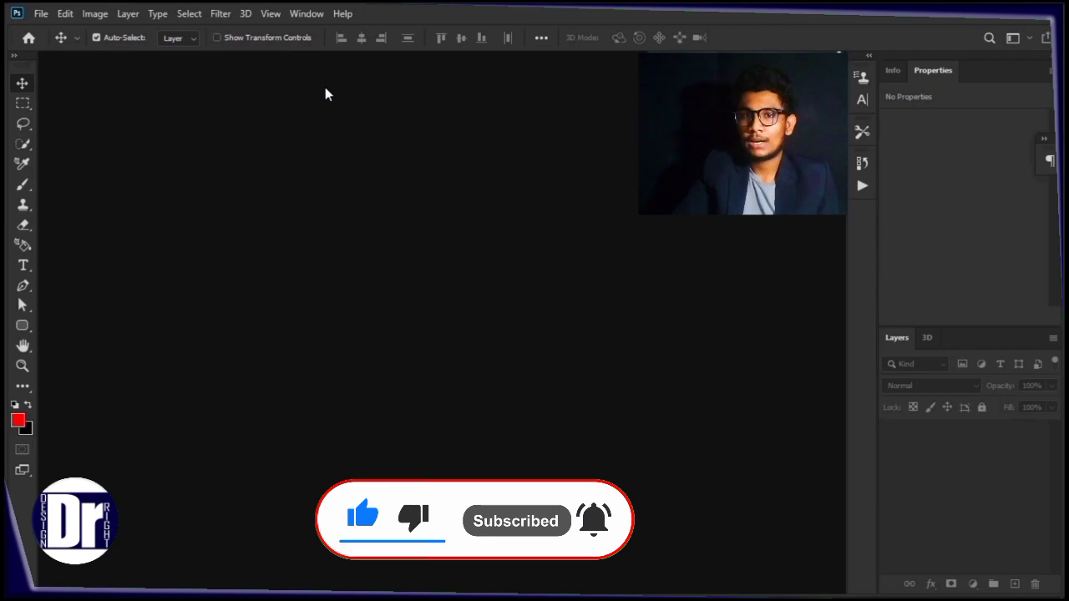
Step: Create a new 10 × 10 inch, 300 ppi white document and dock its window as a tab
{"action": "left_click", "coordinate": [41, 13]}
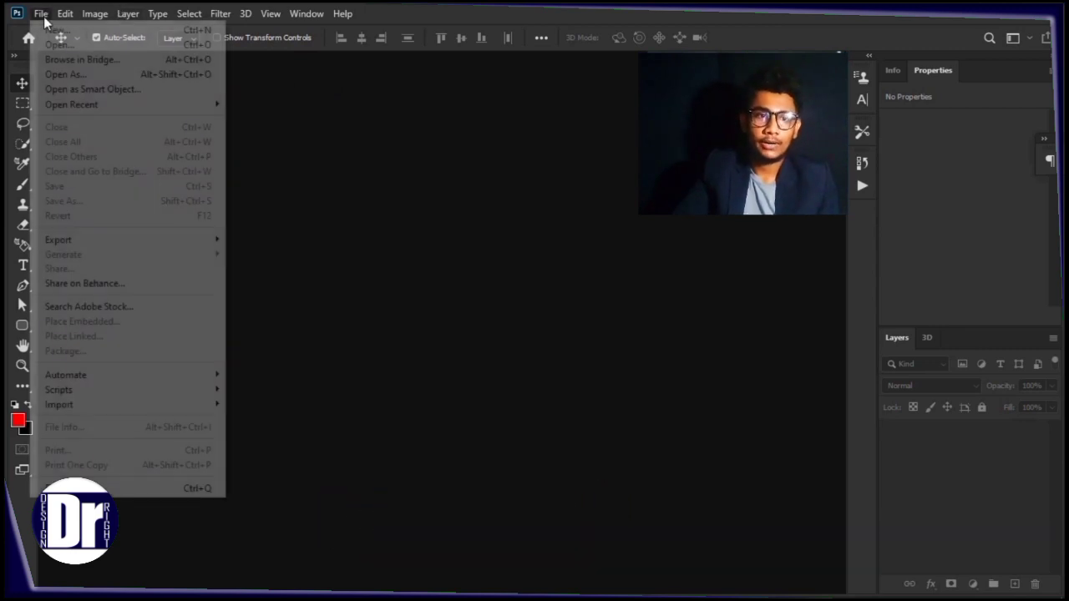
{"action": "left_click", "coordinate": [47, 29]}
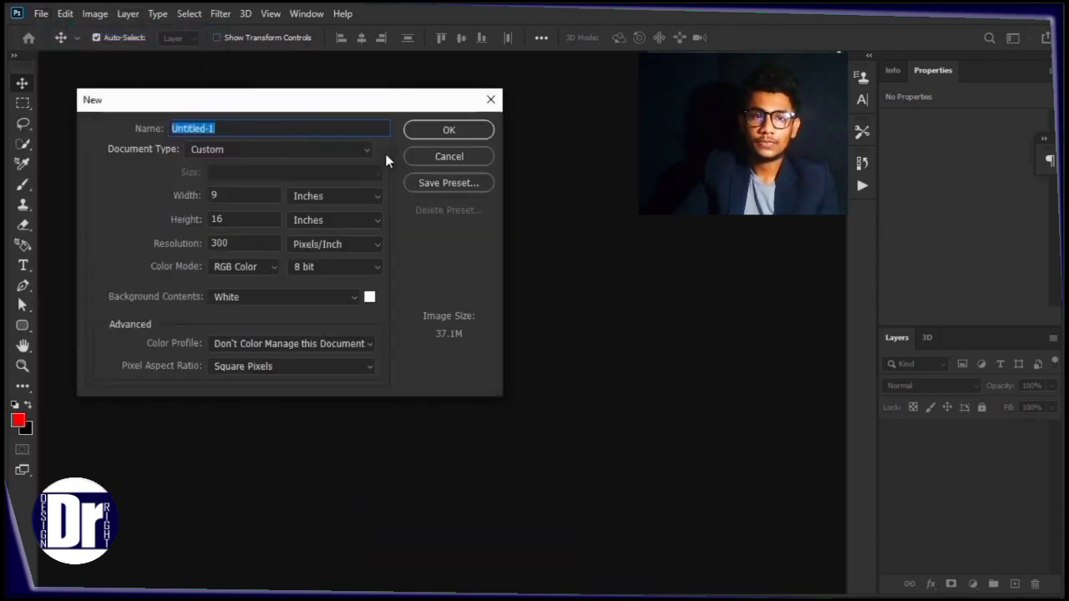
{"action": "double_click", "coordinate": [232, 194]}
{"action": "type", "text": "10"}
{"action": "key", "text": "Tab"}
{"action": "type", "text": "10"}
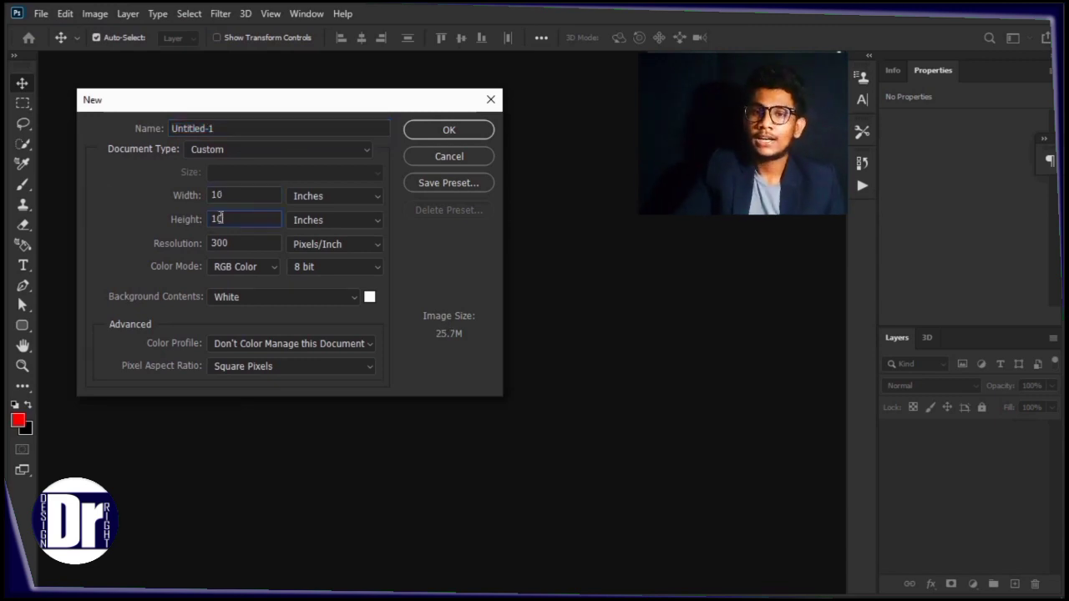
{"action": "left_click", "coordinate": [431, 133]}
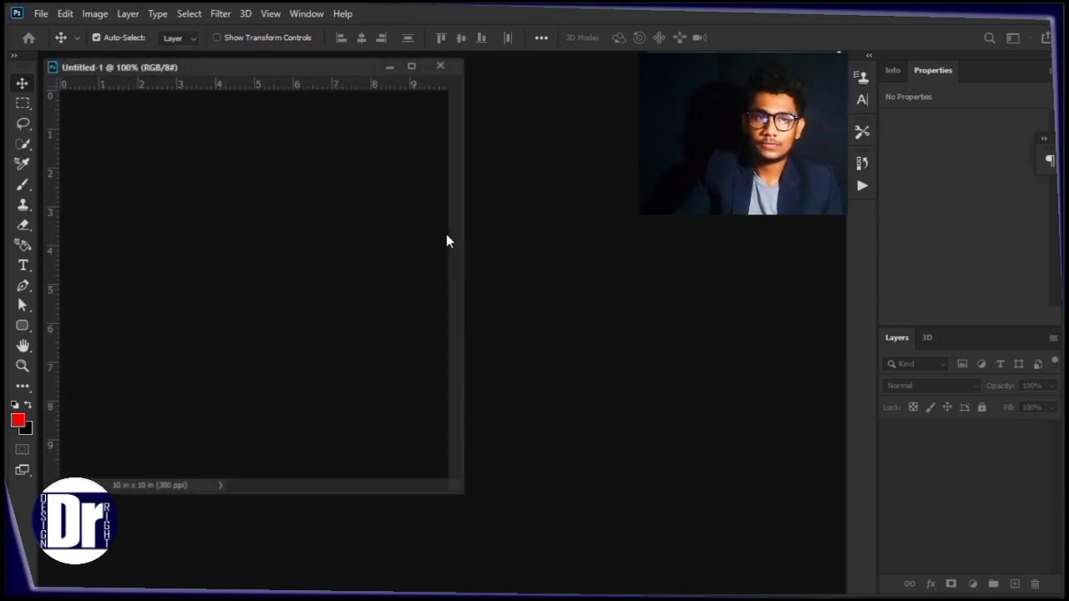
{"action": "mouse_move", "coordinate": [317, 68]}
{"action": "left_mouse_down"}
{"action": "mouse_move", "coordinate": [394, 93]}
{"action": "mouse_move", "coordinate": [392, 60]}
{"action": "left_mouse_up"}
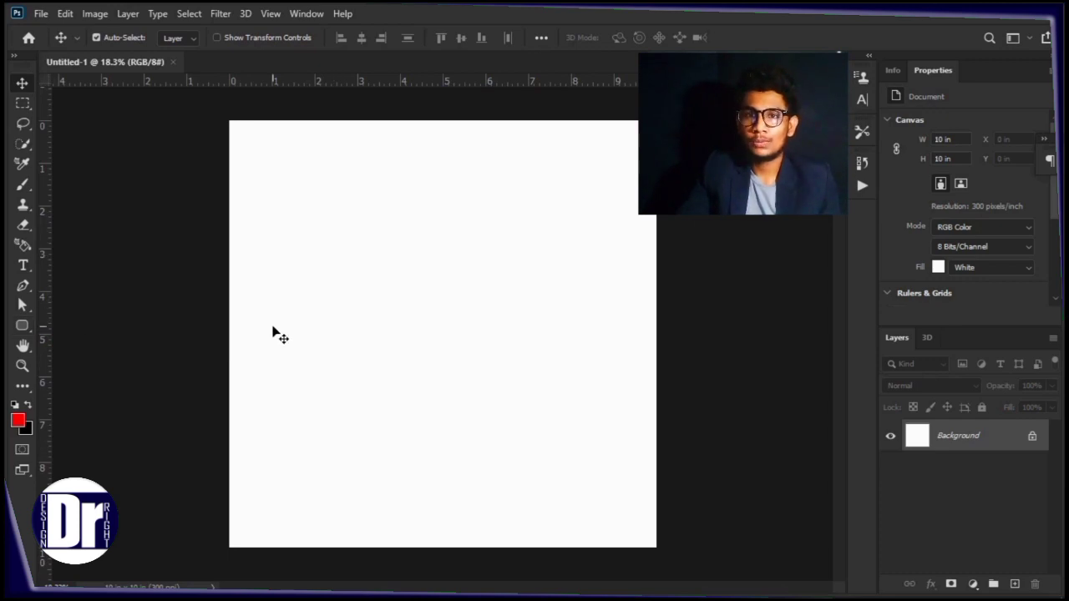
Step: Set up the Rounded Rectangle Tool with a 500 px radius and black fill
{"action": "left_click_drag", "start_coordinate": [23, 325], "coordinate": [58, 340]}
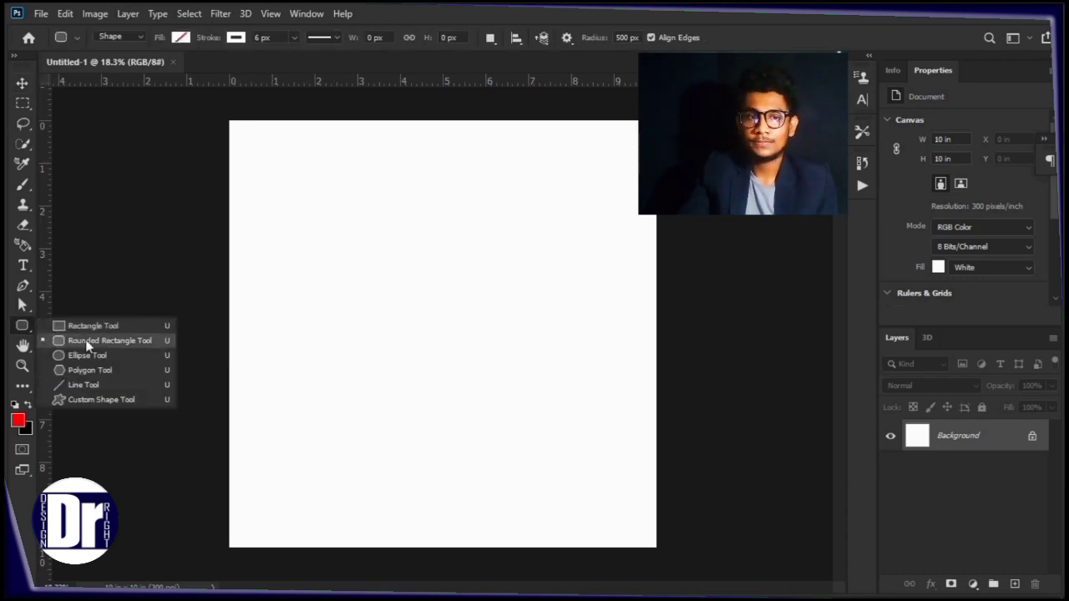
{"action": "left_click", "coordinate": [87, 346]}
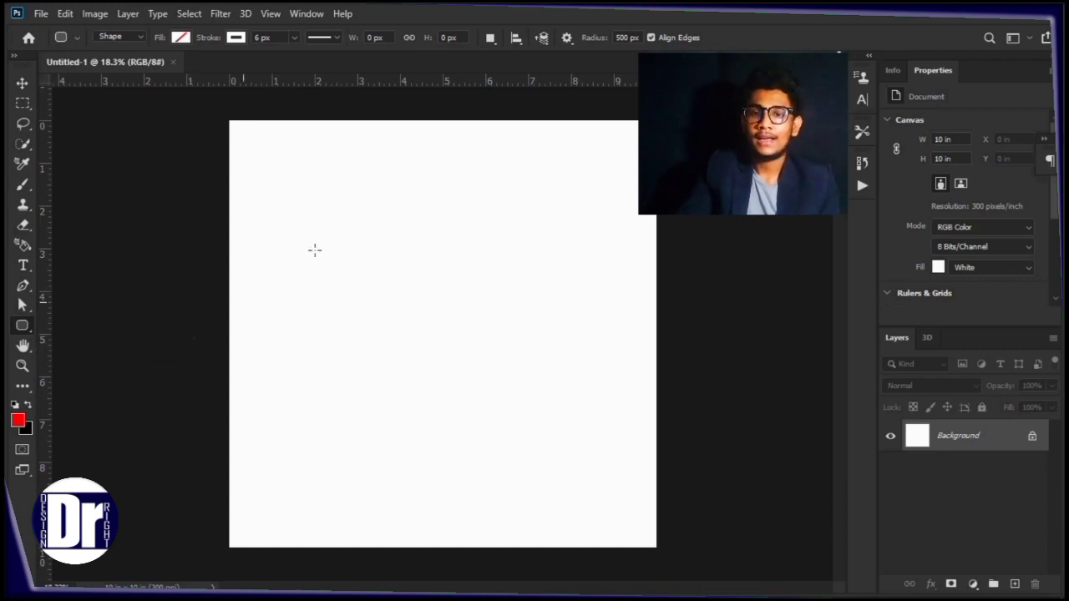
{"action": "left_click", "coordinate": [627, 37]}
{"action": "key", "text": "Return"}
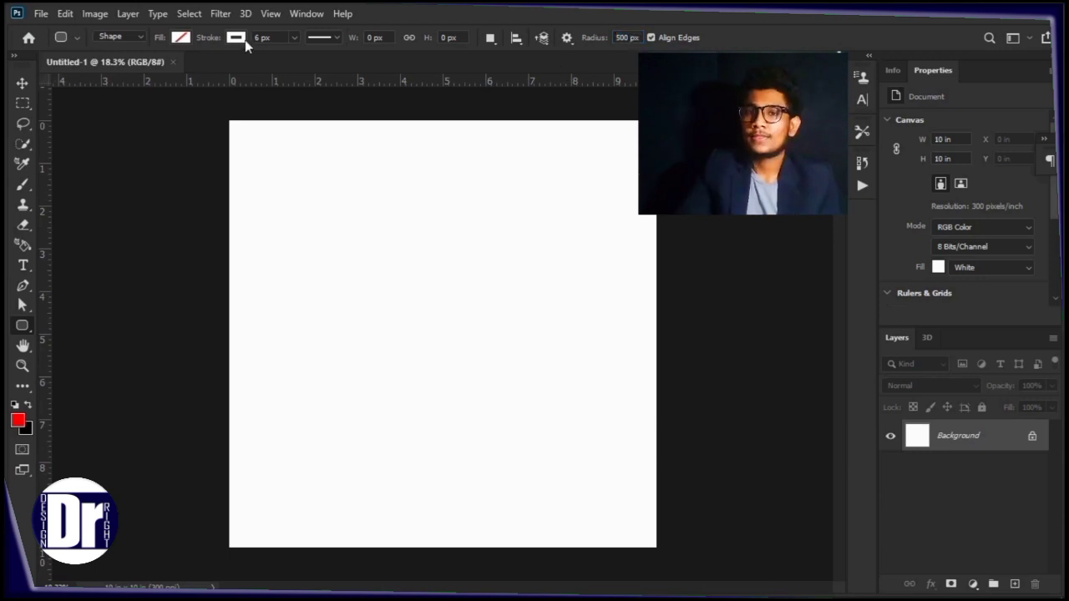
{"action": "left_click", "coordinate": [237, 38]}
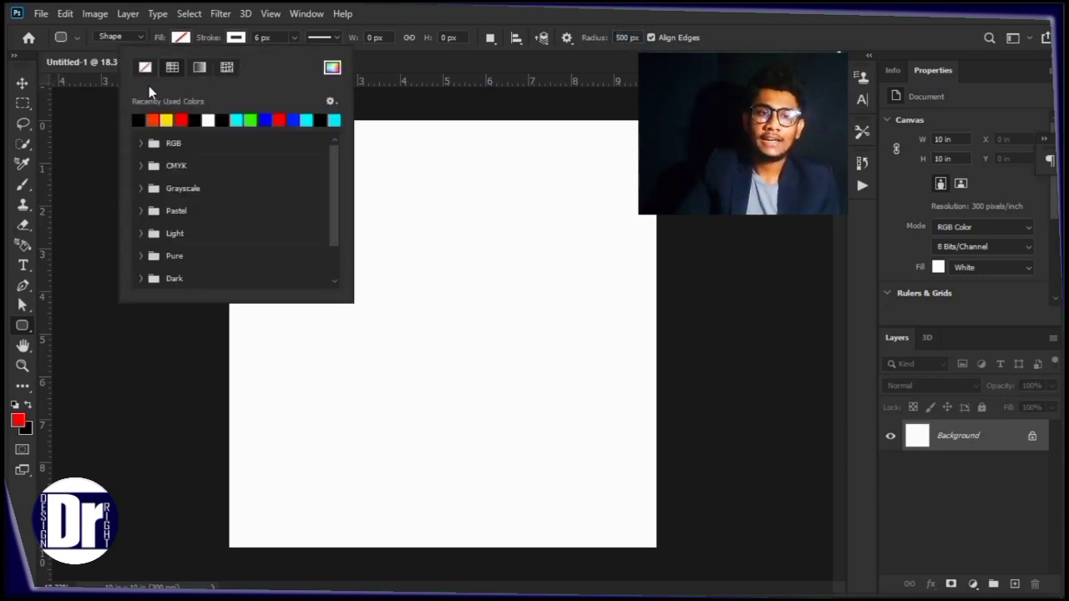
{"action": "left_click", "coordinate": [177, 38]}
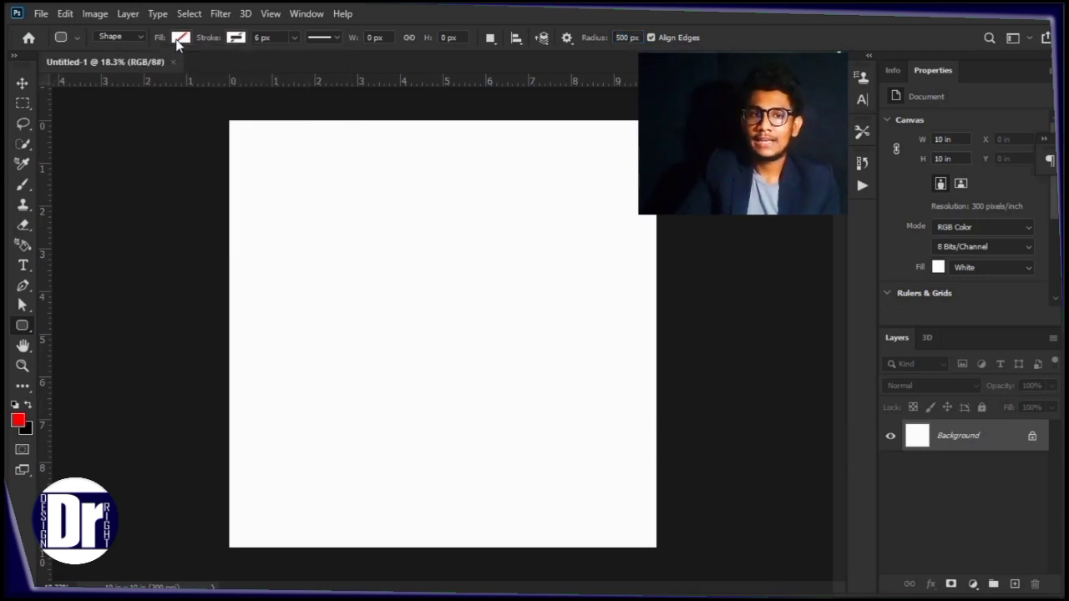
{"action": "left_click", "coordinate": [177, 39]}
{"action": "double_click", "coordinate": [83, 120]}
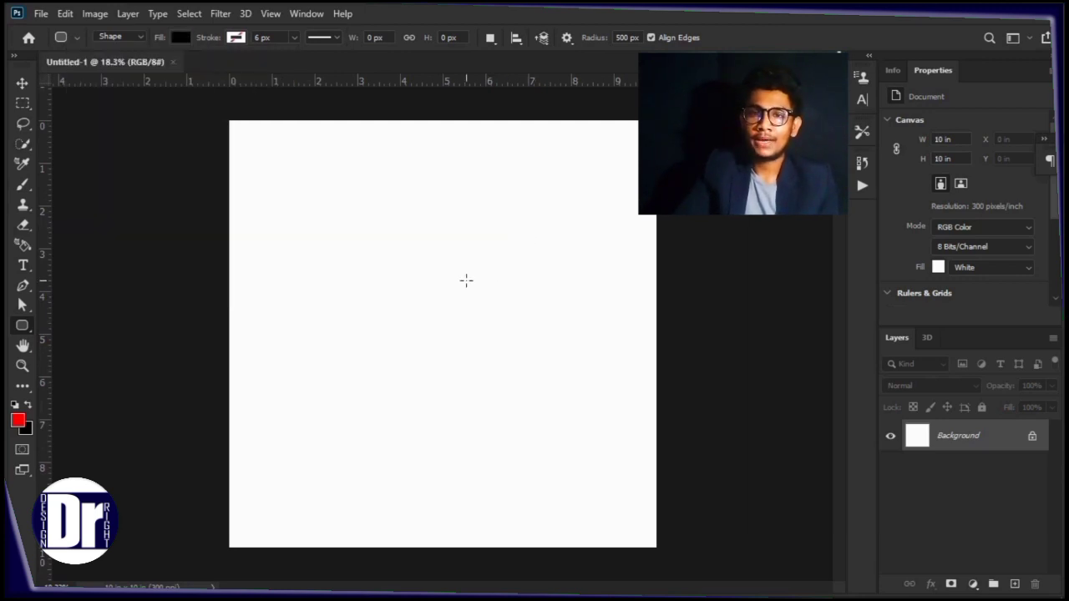
Step: Draw an 8 in × 8 in rounded rectangle on the canvas
{"action": "left_click", "coordinate": [382, 280]}
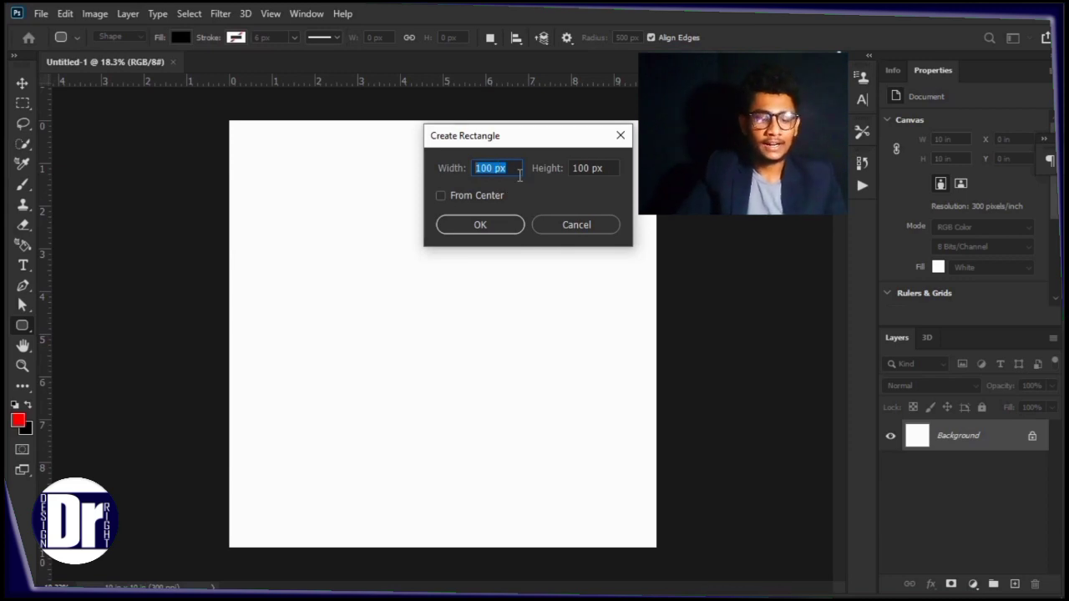
{"action": "type", "text": "8IN"}
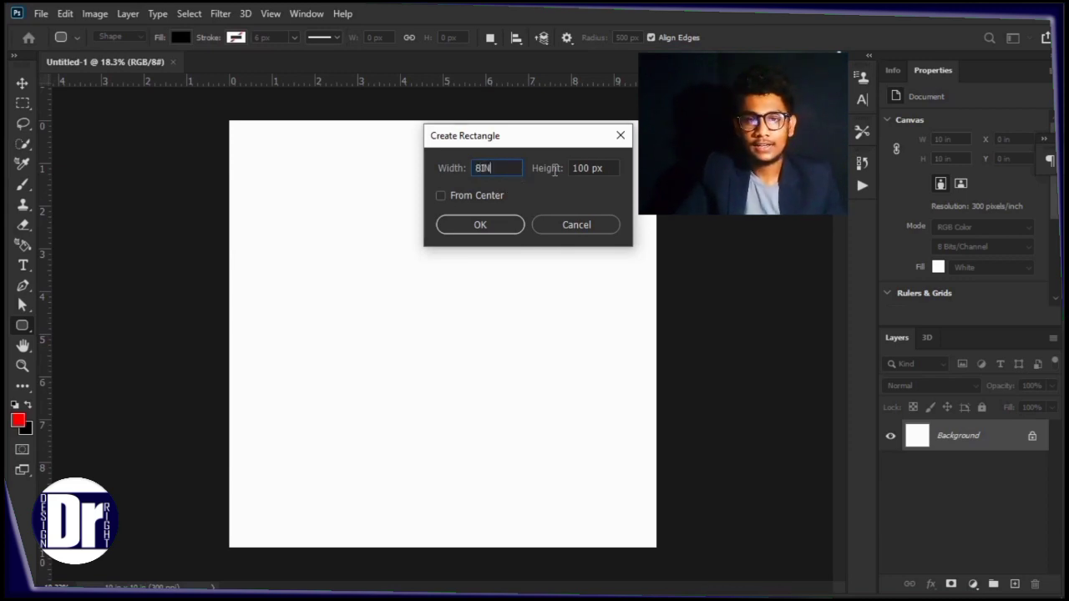
{"action": "key", "text": "Tab"}
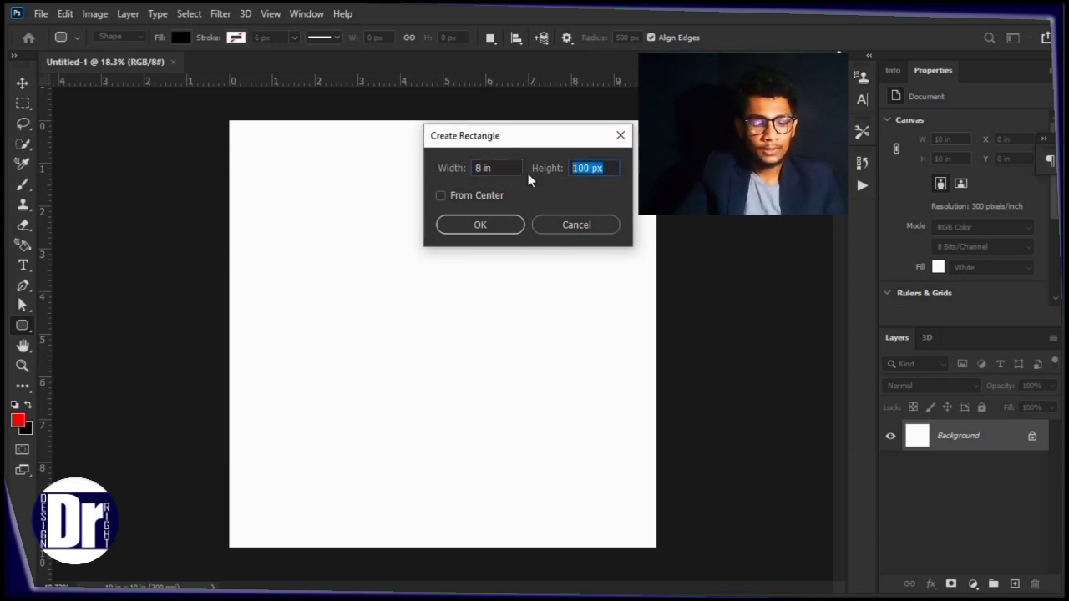
{"action": "type", "text": "8IN"}
{"action": "key", "text": "Return"}
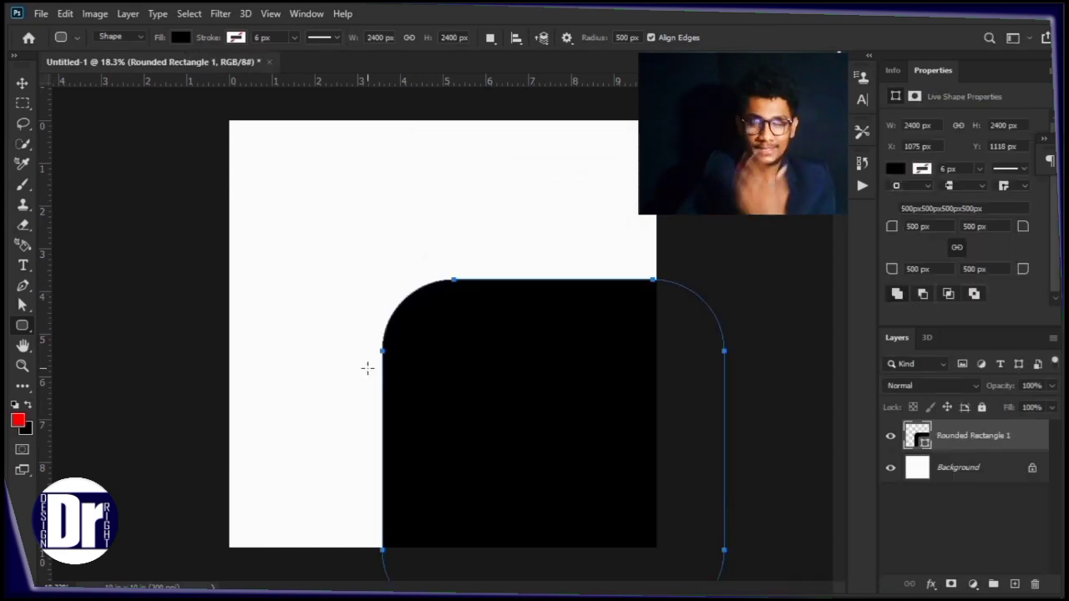
{"action": "left_click", "coordinate": [22, 83]}
Step: Centre the black rounded square on the white canvas, then bring up the Open dialog
{"action": "mouse_move", "coordinate": [561, 443]}
{"action": "left_mouse_down"}
{"action": "mouse_move", "coordinate": [503, 401]}
{"action": "mouse_move", "coordinate": [446, 327]}
{"action": "left_mouse_up"}
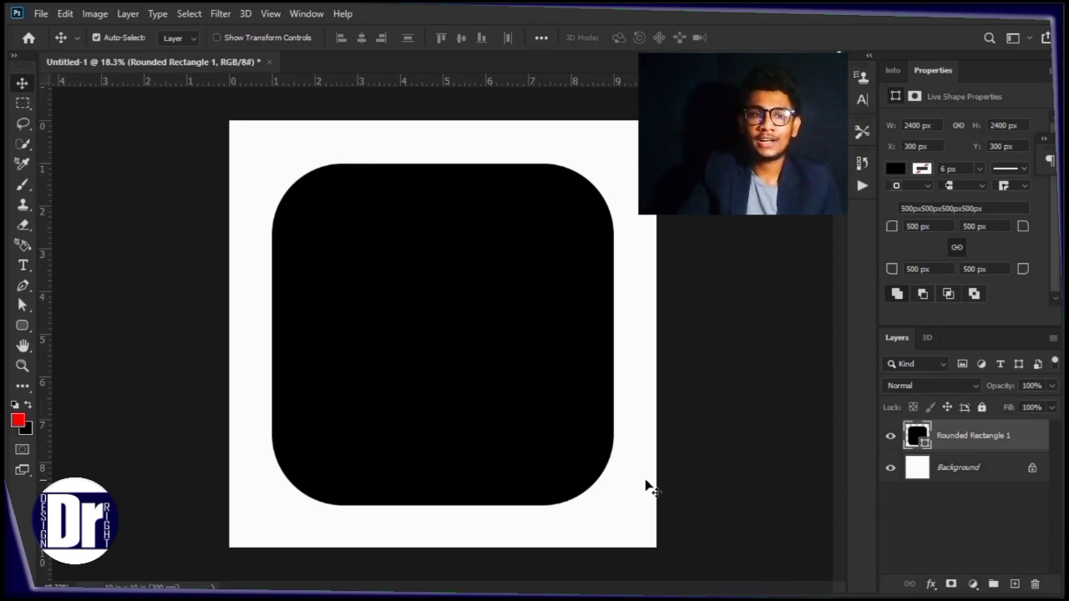
{"action": "left_click", "coordinate": [40, 14]}
{"action": "left_click", "coordinate": [59, 45]}
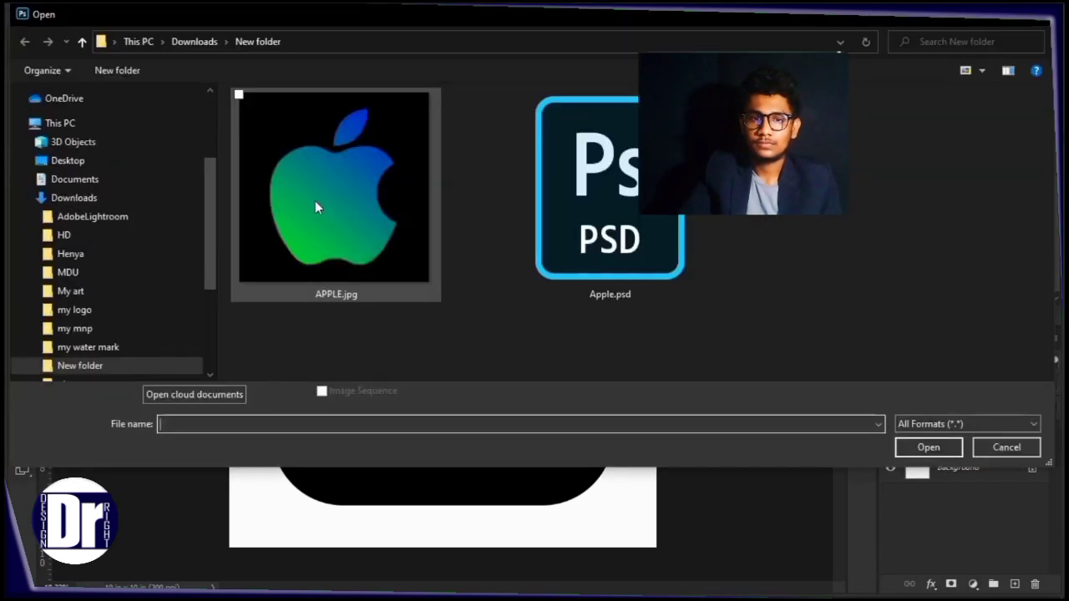
Step: Open APPLE.jpg and quick-select the apple body together with its leaf
{"action": "double_click", "coordinate": [326, 198]}
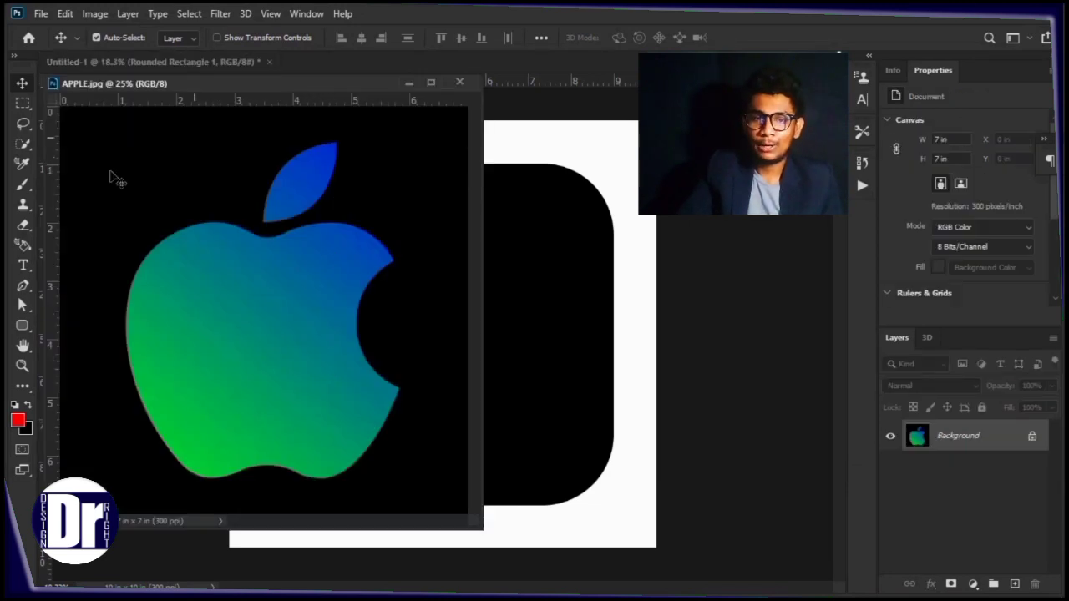
{"action": "key", "text": "w"}
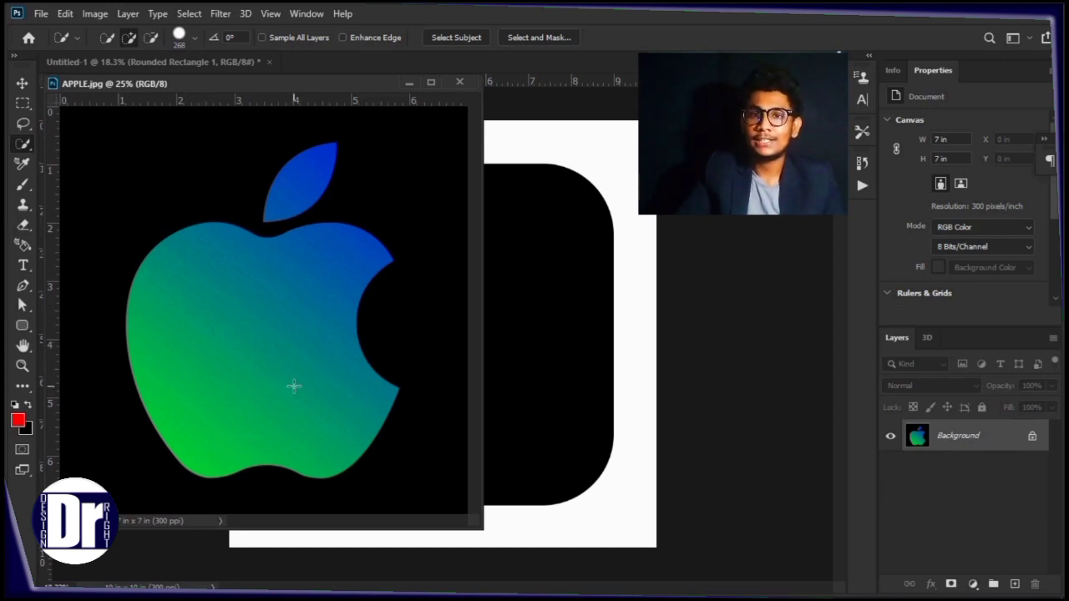
{"action": "left_click", "coordinate": [242, 351]}
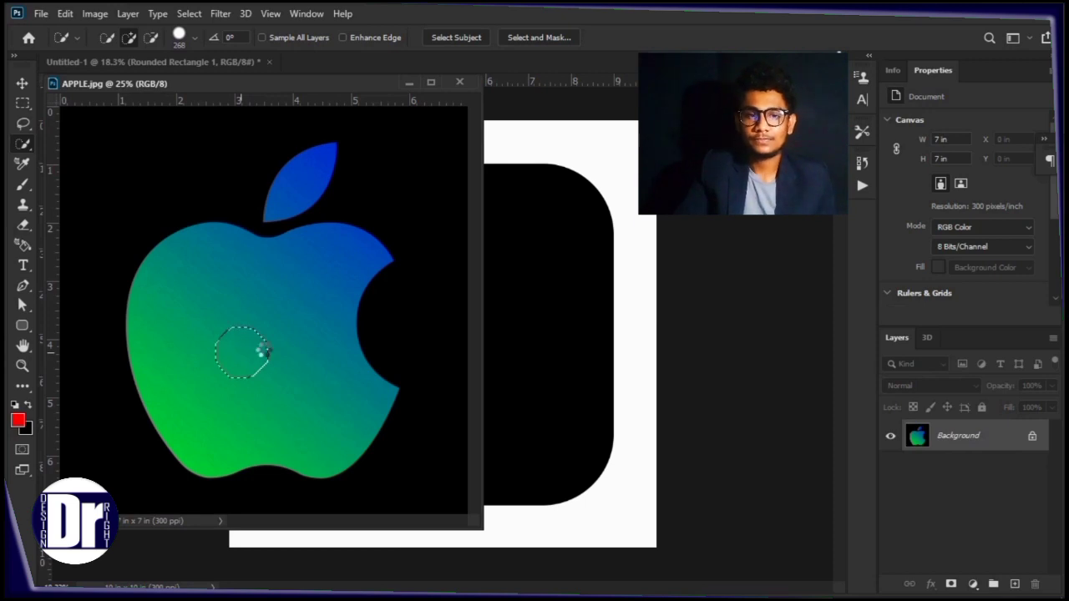
{"action": "left_click", "coordinate": [262, 352]}
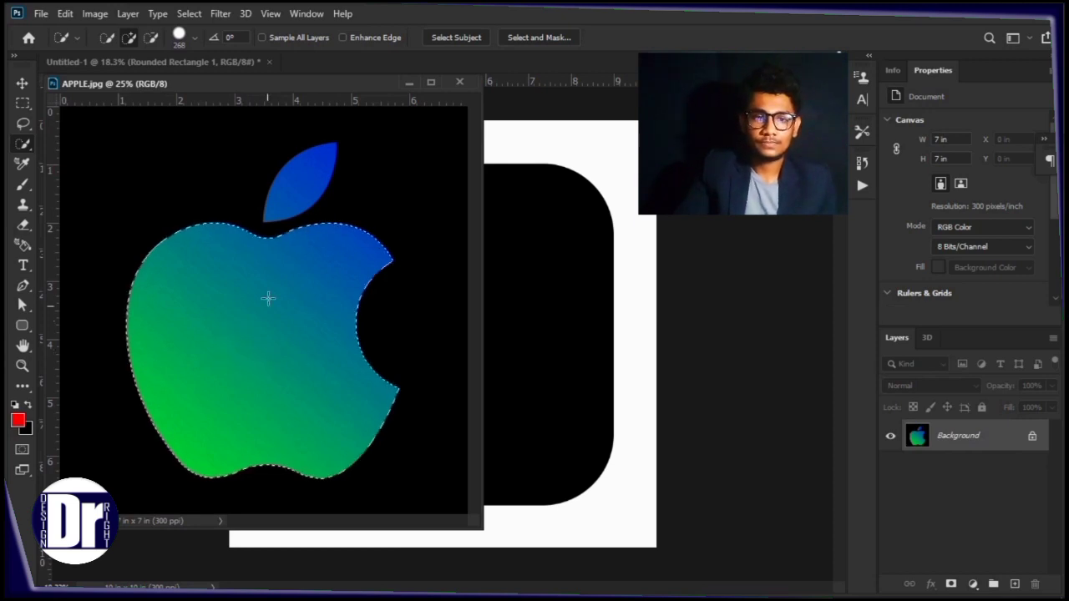
{"action": "left_click", "coordinate": [287, 204]}
{"action": "key", "text": "shift+w"}
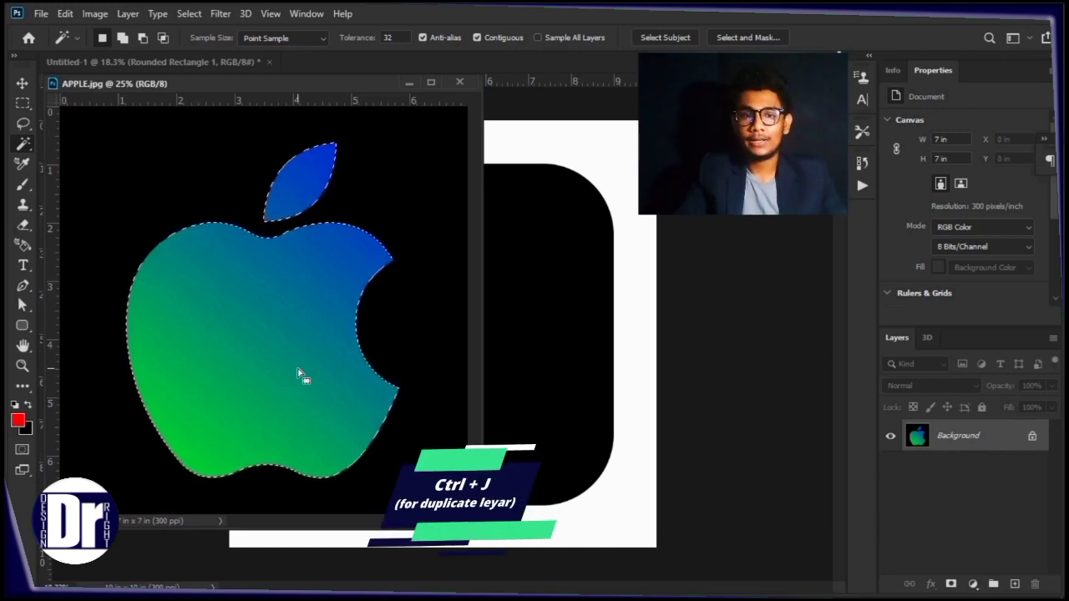
Step: Copy the selected apple to its own layer and move it into the icon document
{"action": "key", "text": "ctrl+j"}
{"action": "key", "text": "v"}
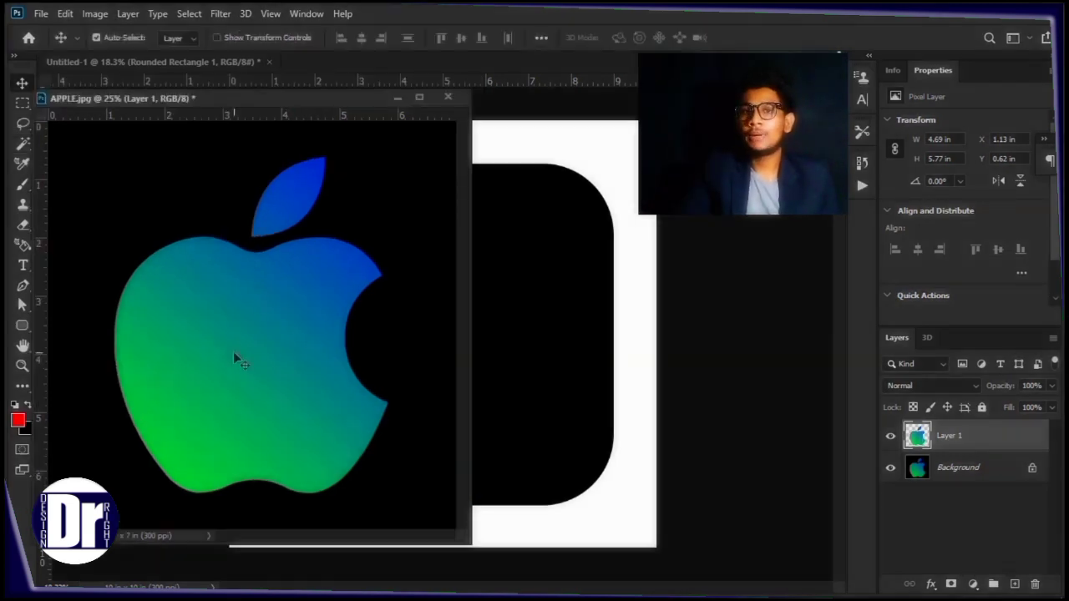
{"action": "left_click_drag", "start_coordinate": [236, 359], "coordinate": [498, 310]}
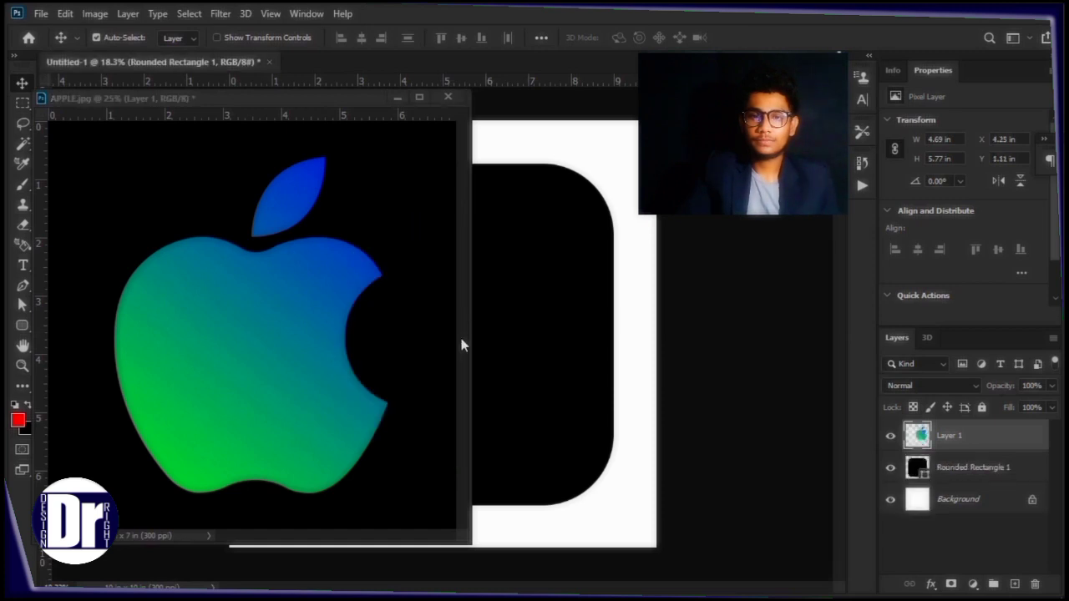
Step: Close APPLE.jpg without saving, then scale the apple to 95% and centre it on the square
{"action": "left_click", "coordinate": [449, 97]}
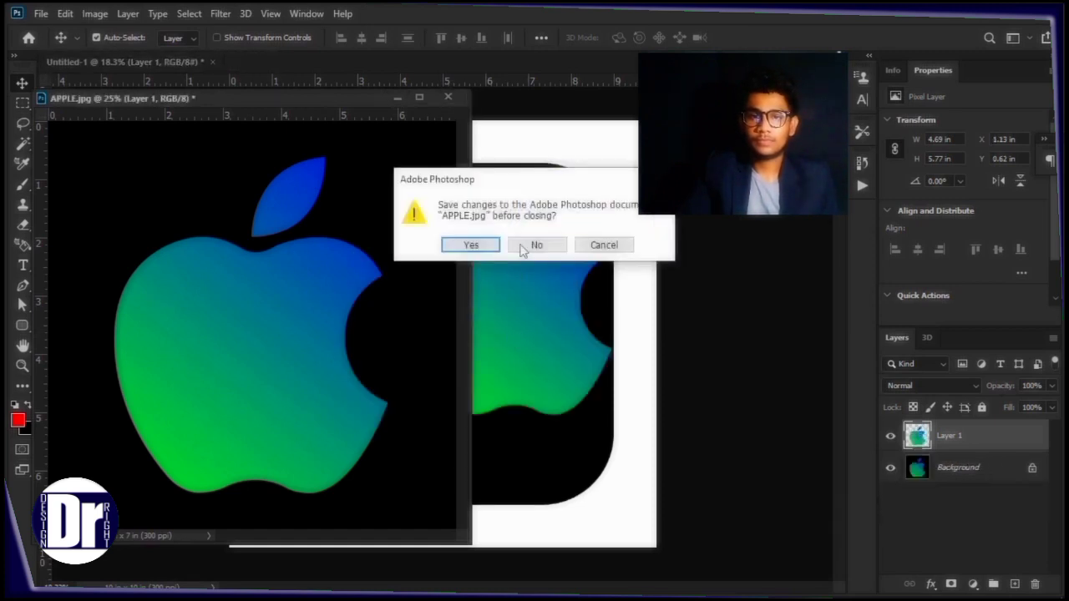
{"action": "left_click", "coordinate": [536, 244]}
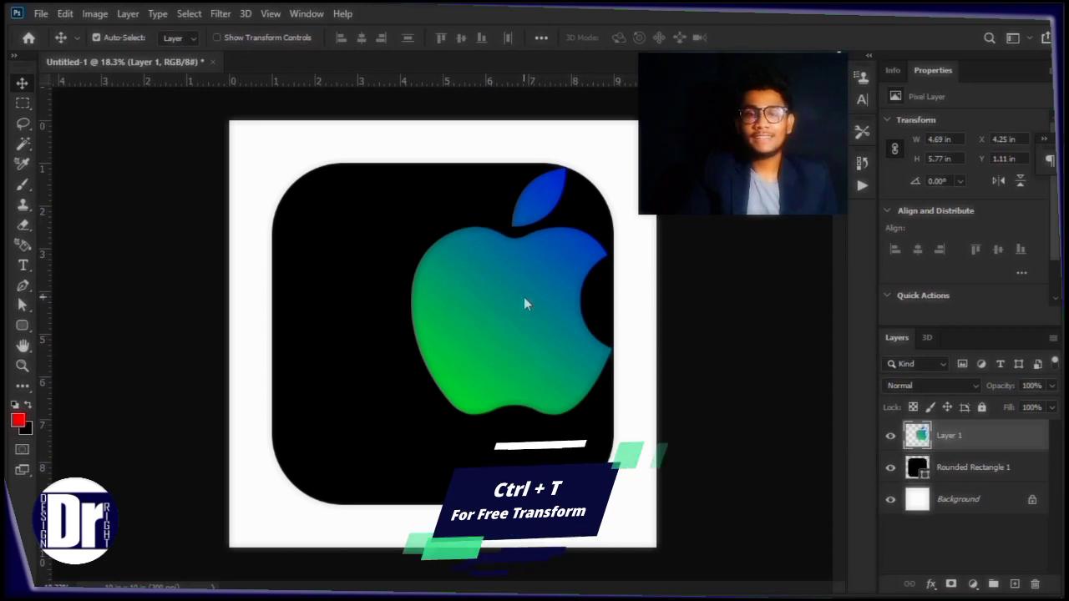
{"action": "key", "text": "ctrl+t"}
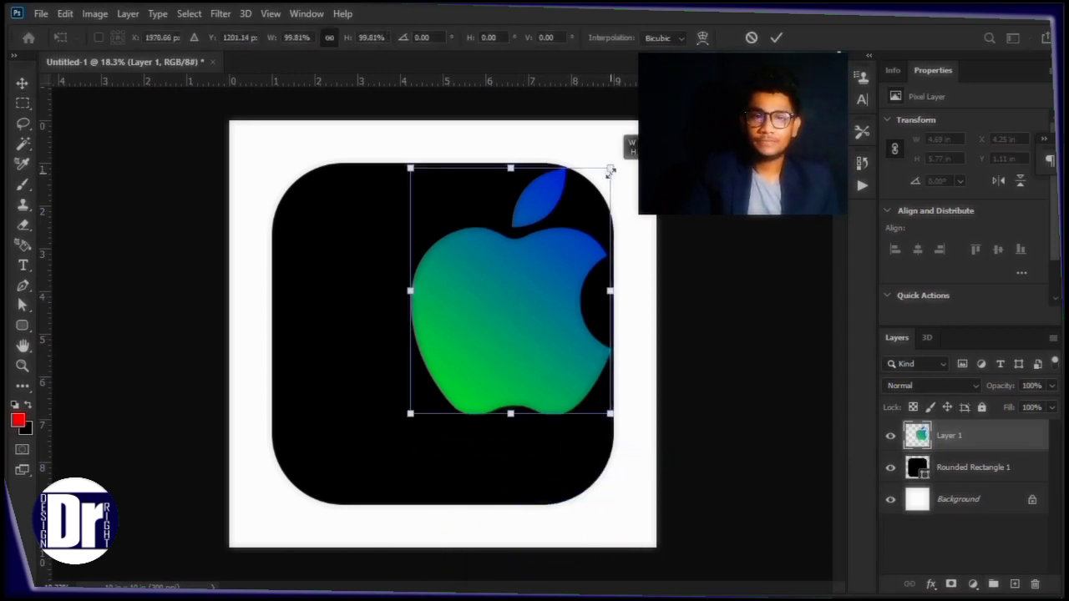
{"action": "left_click_drag", "start_coordinate": [612, 167], "coordinate": [602, 179]}
{"action": "left_click_drag", "start_coordinate": [515, 308], "coordinate": [451, 347]}
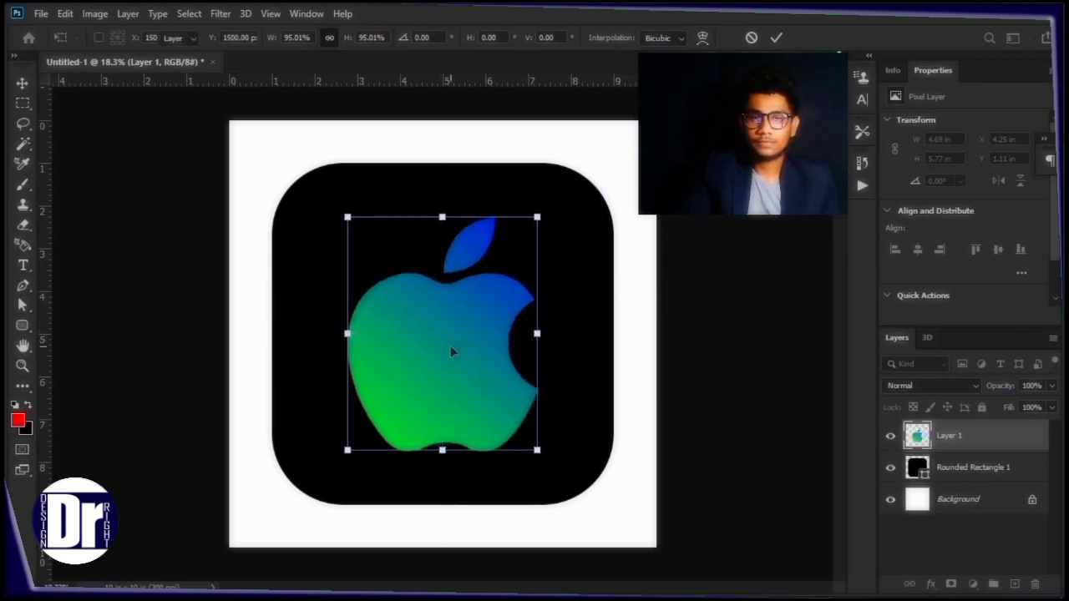
{"action": "key", "text": "Return"}
{"action": "left_click", "coordinate": [942, 469]}
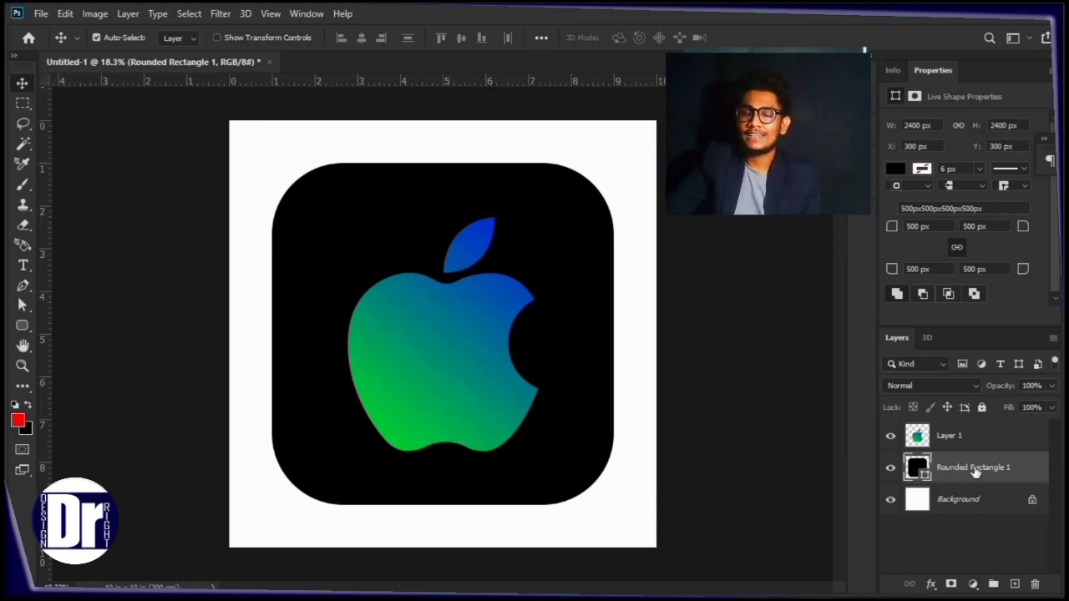
Step: Enable a Gradient Overlay style on the Rounded Rectangle 1 layer
{"action": "right_click", "coordinate": [975, 472]}
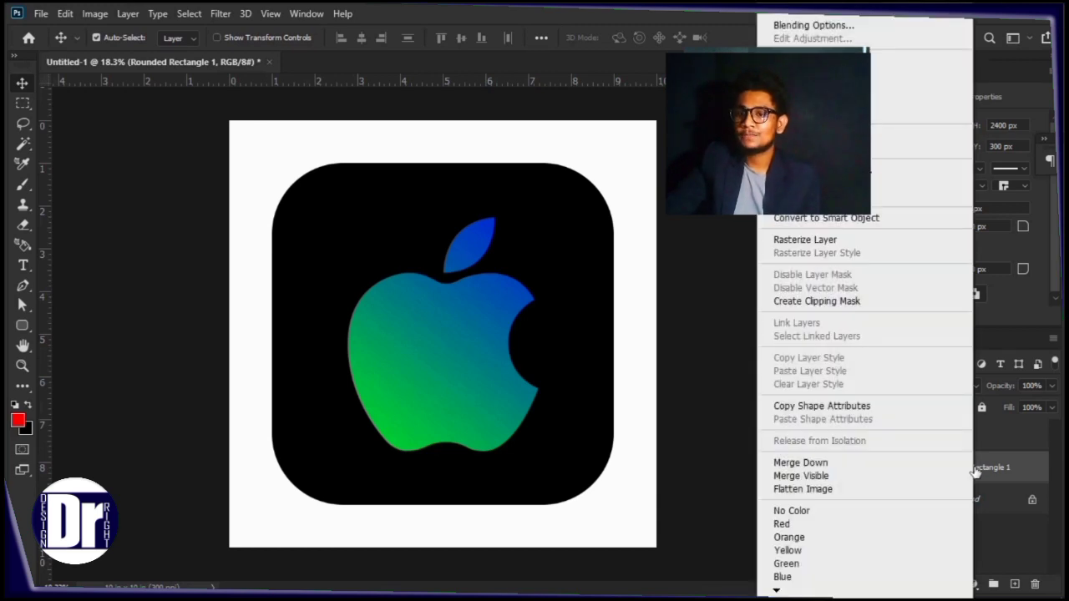
{"action": "left_click", "coordinate": [852, 26]}
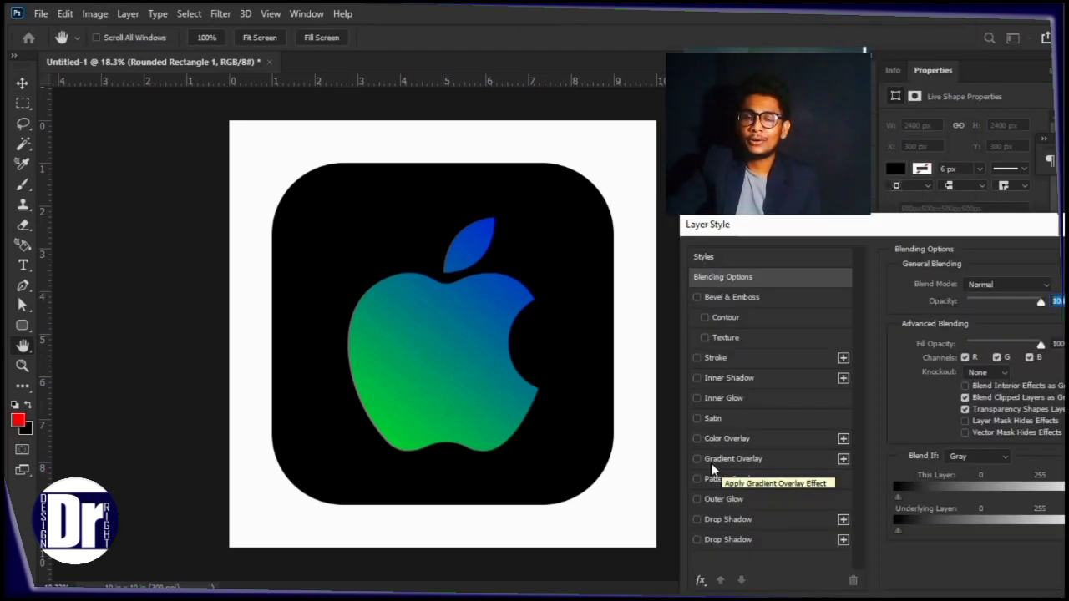
{"action": "left_click", "coordinate": [711, 462]}
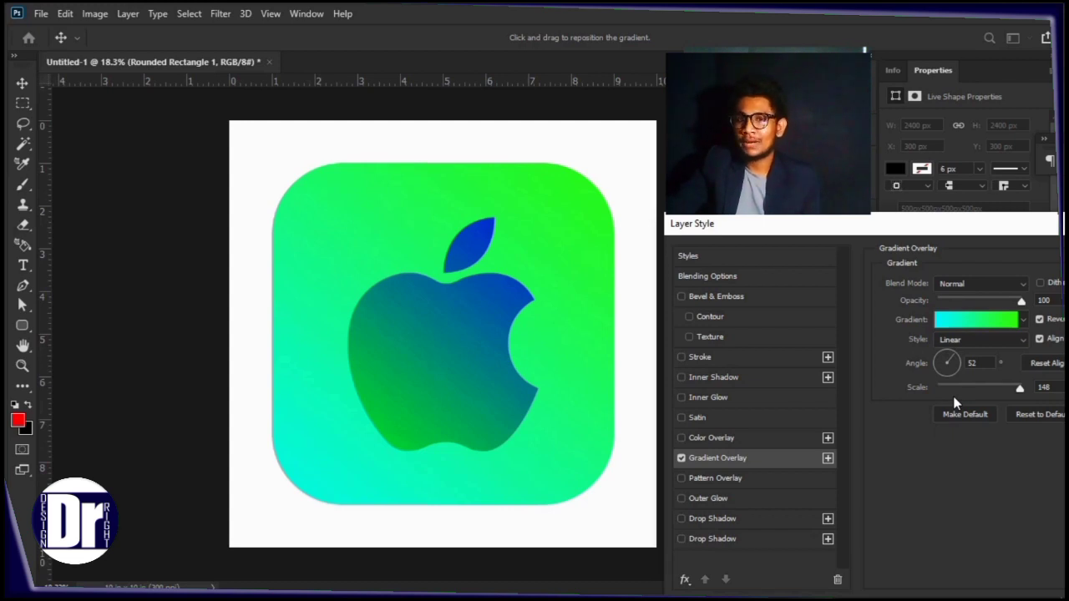
Step: Set the gradient stops to dark green 0b4302 and navy blue, and apply the overlay
{"action": "left_click", "coordinate": [991, 320]}
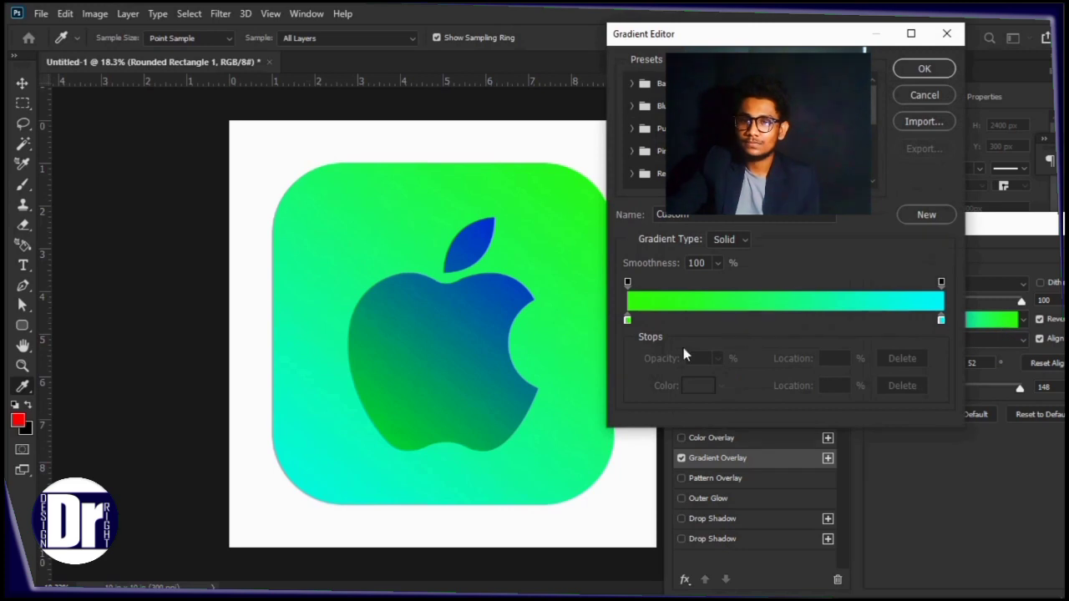
{"action": "double_click", "coordinate": [627, 319]}
{"action": "left_click", "coordinate": [845, 332]}
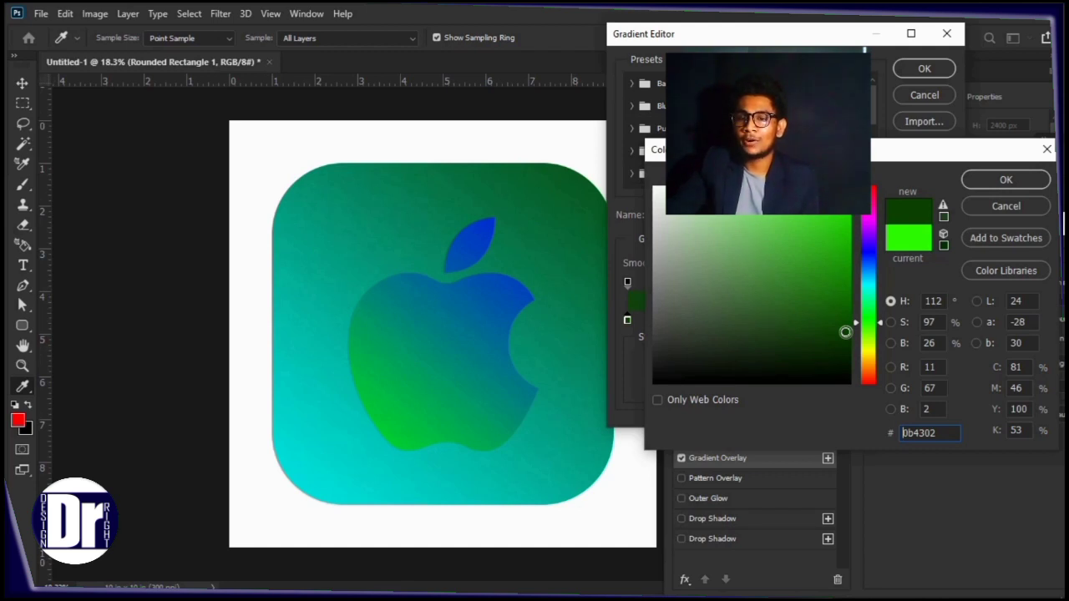
{"action": "left_click", "coordinate": [994, 191]}
{"action": "left_click", "coordinate": [947, 321]}
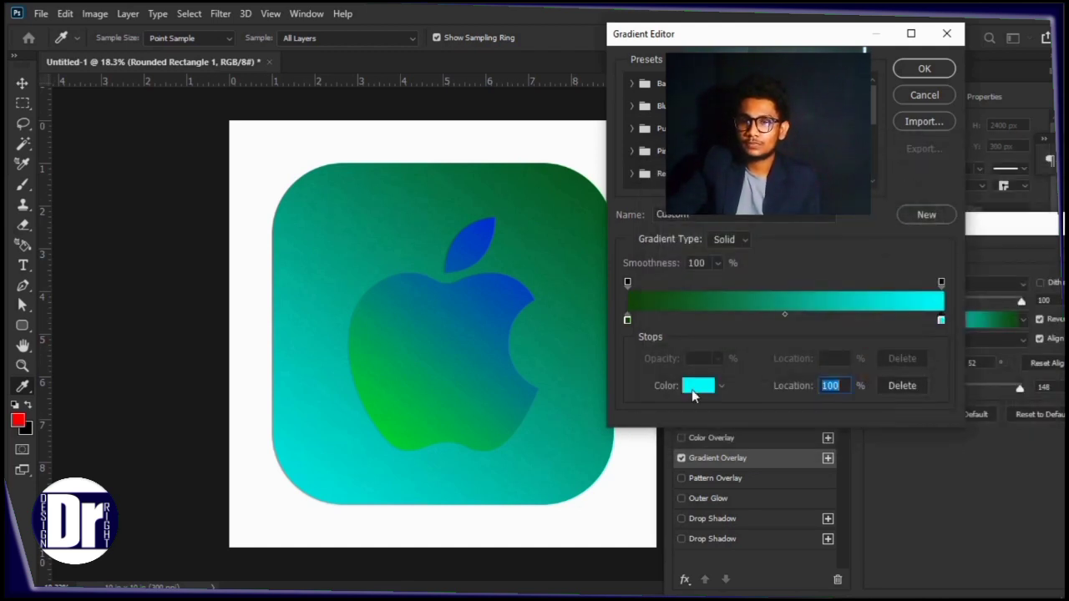
{"action": "left_click", "coordinate": [692, 389]}
{"action": "mouse_move", "coordinate": [868, 284]}
{"action": "left_mouse_down"}
{"action": "mouse_move", "coordinate": [870, 259]}
{"action": "mouse_move", "coordinate": [844, 242]}
{"action": "mouse_move", "coordinate": [841, 342]}
{"action": "mouse_move", "coordinate": [841, 333]}
{"action": "left_mouse_up"}
{"action": "key", "text": "Return"}
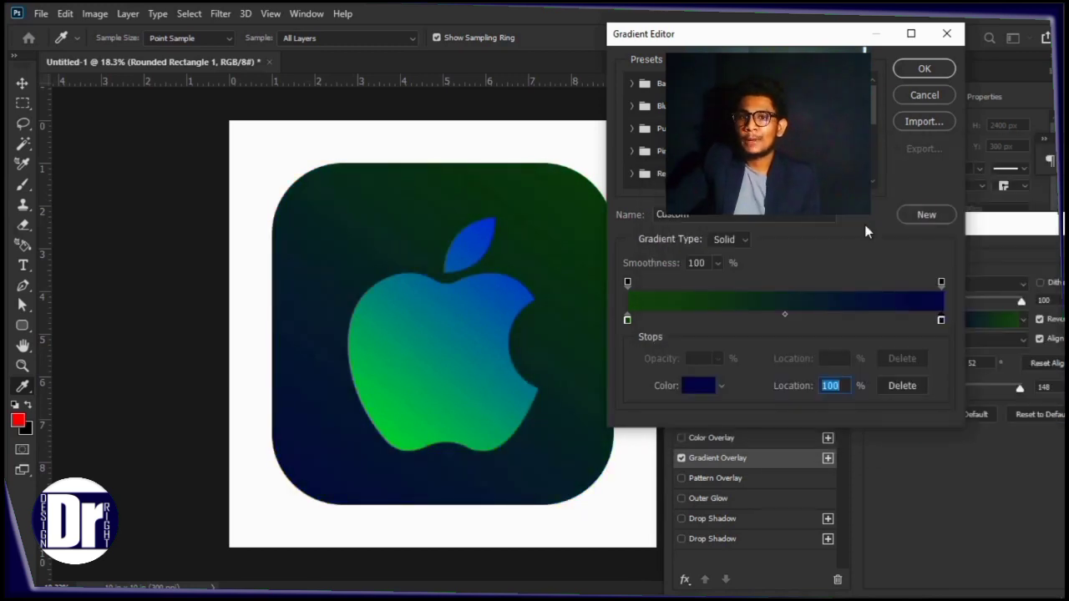
{"action": "left_click", "coordinate": [925, 70]}
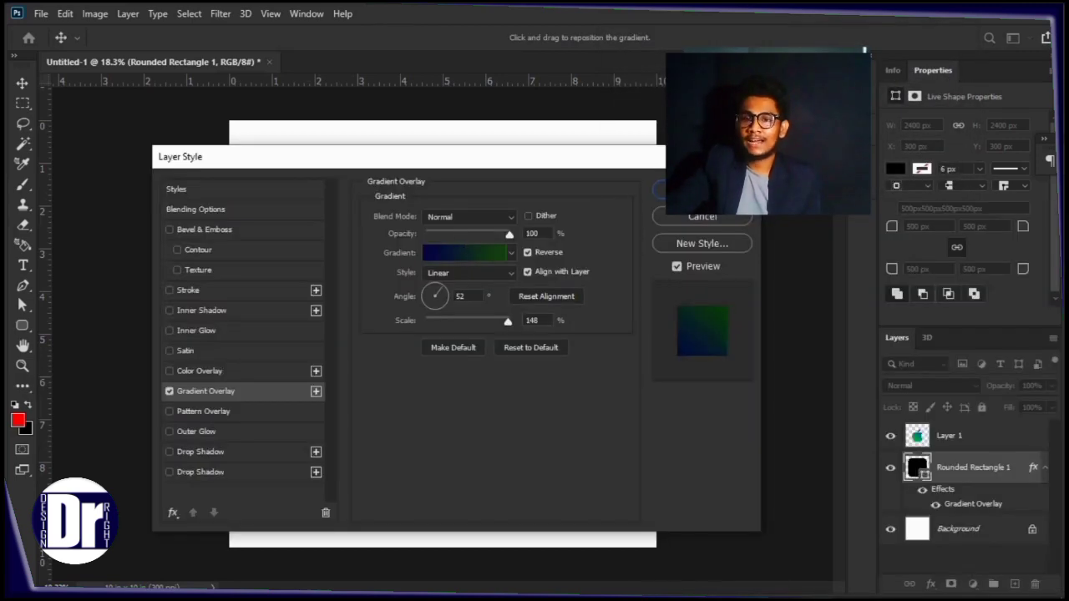
{"action": "left_click", "coordinate": [663, 190]}
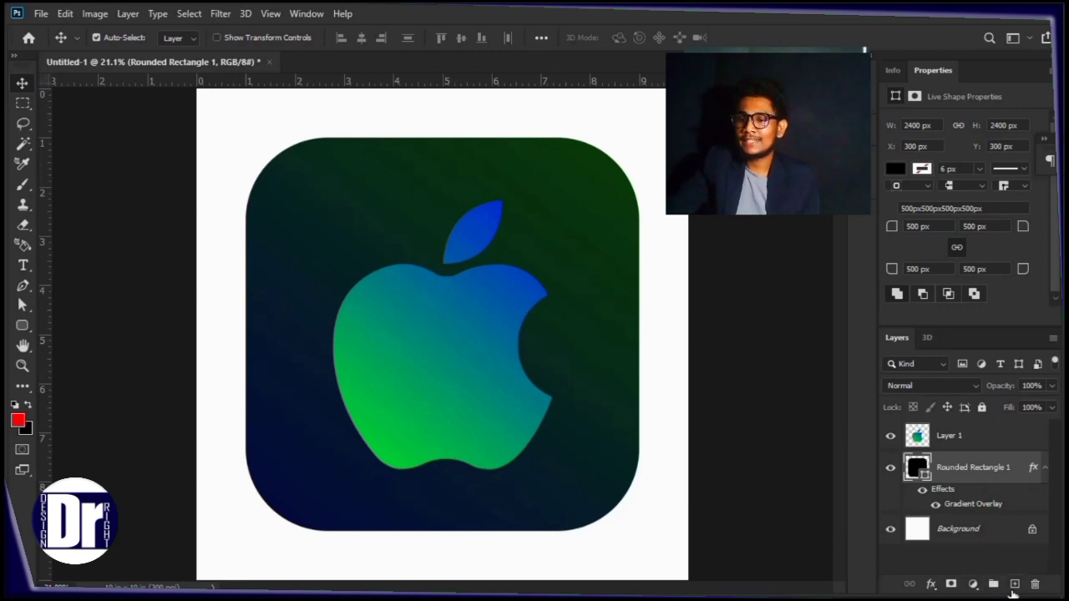
Step: Add a new empty layer clipped to the rounded square
{"action": "left_click", "coordinate": [1014, 584]}
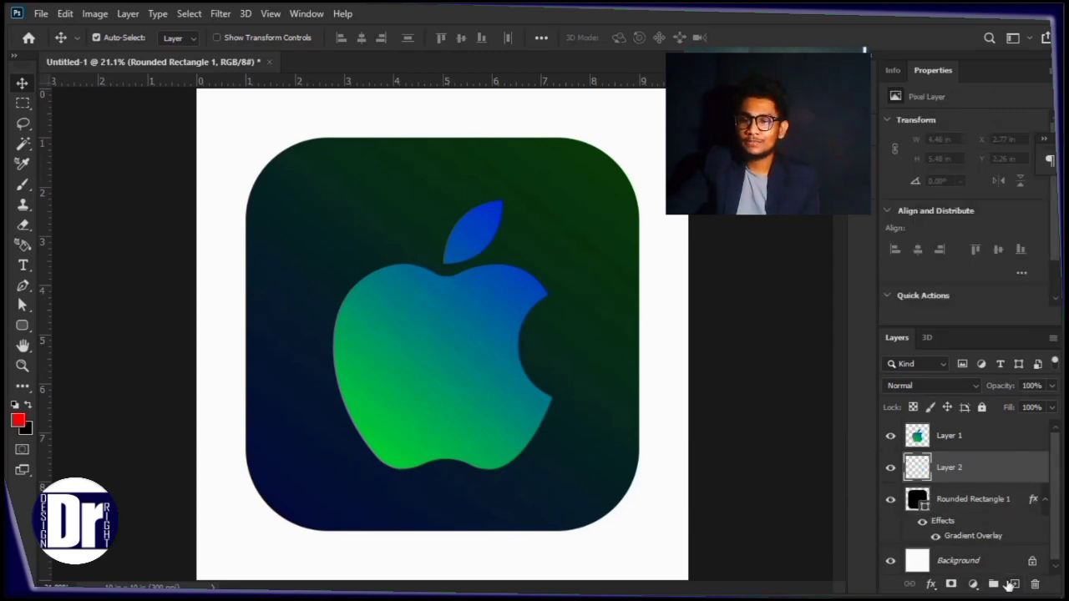
{"action": "right_click", "coordinate": [974, 473]}
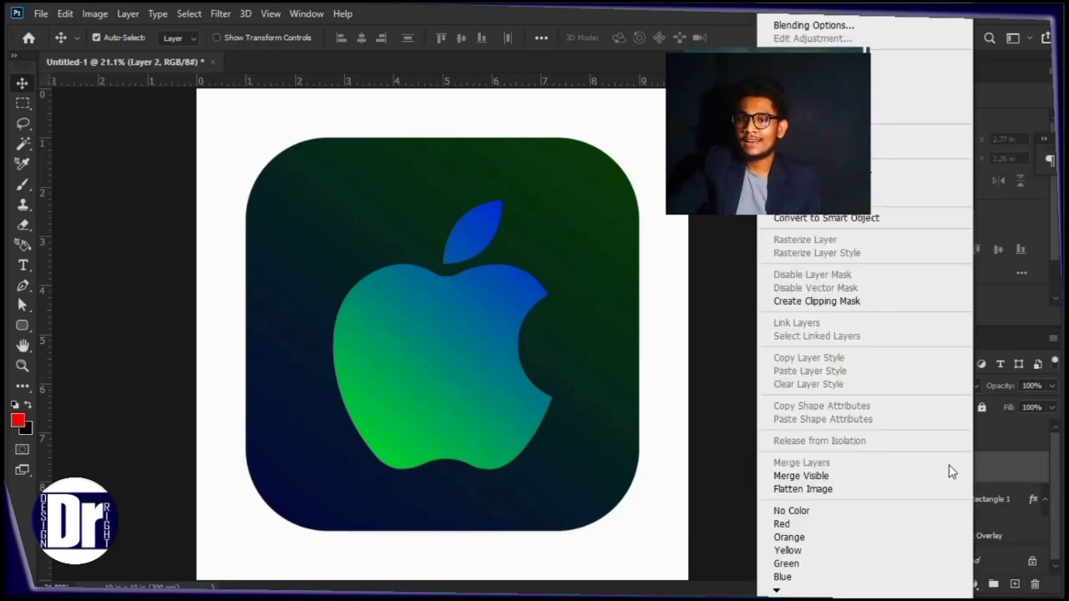
{"action": "left_click", "coordinate": [823, 302]}
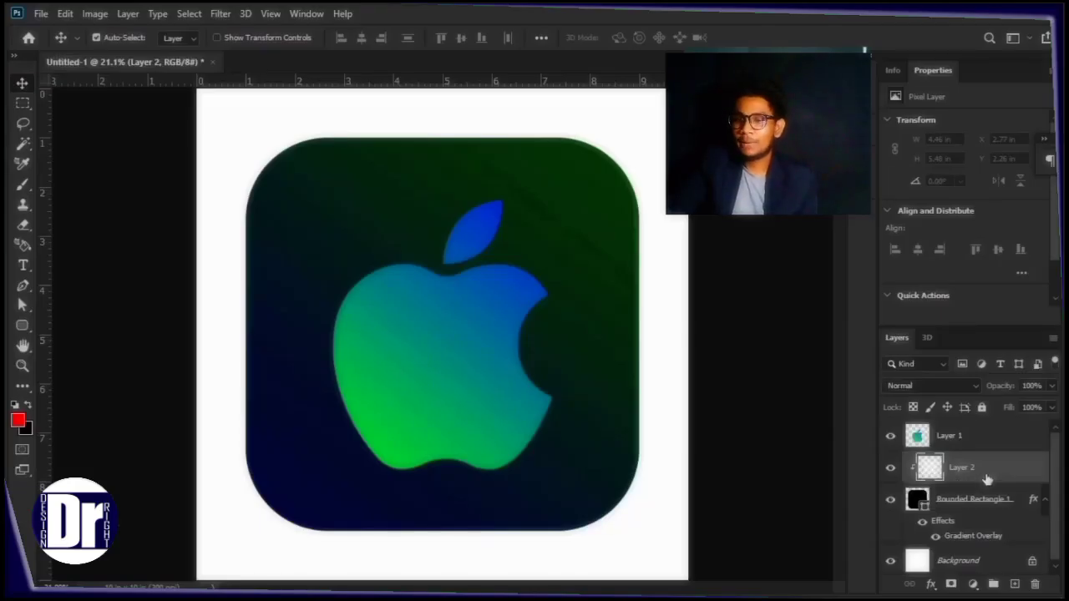
Step: Load a 500 px Soft Round brush with 0% hardness
{"action": "left_click", "coordinate": [23, 188]}
{"action": "left_click", "coordinate": [118, 42]}
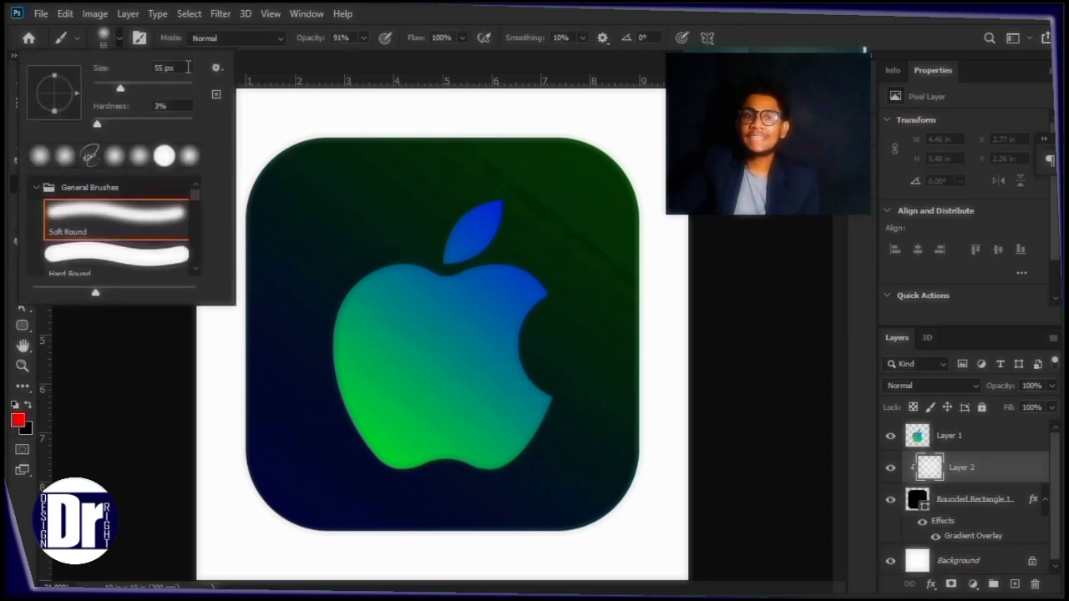
{"action": "left_click_drag", "start_coordinate": [188, 67], "coordinate": [83, 92]}
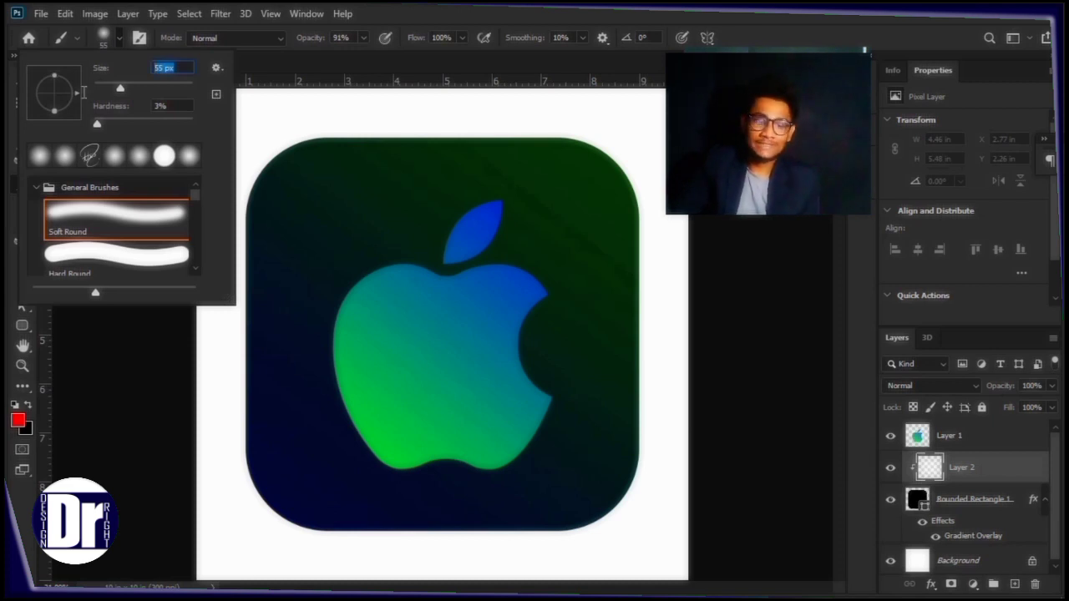
{"action": "type", "text": "500"}
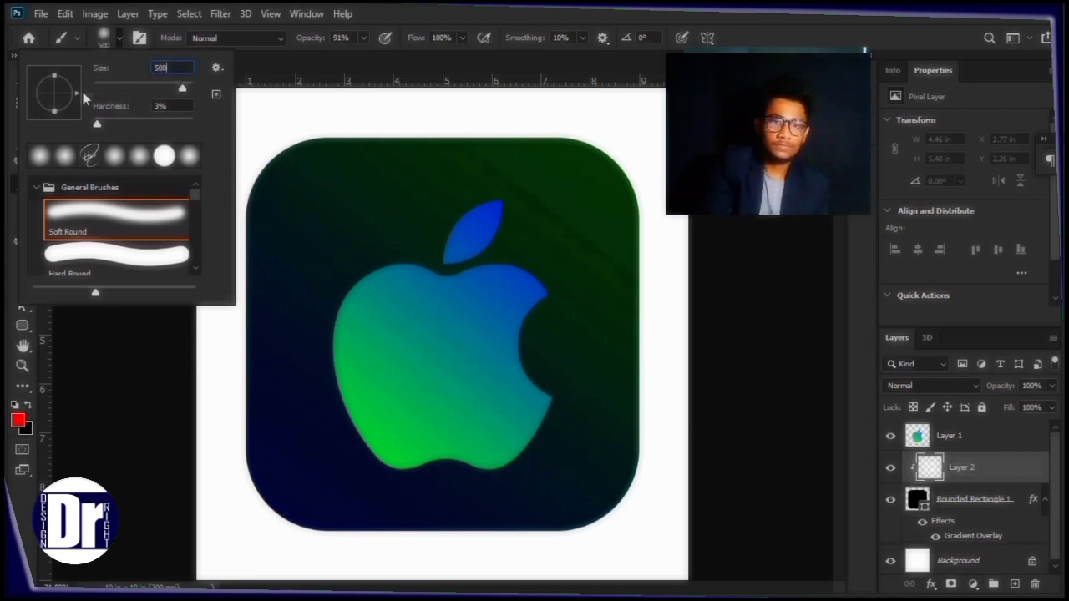
{"action": "left_click", "coordinate": [133, 217]}
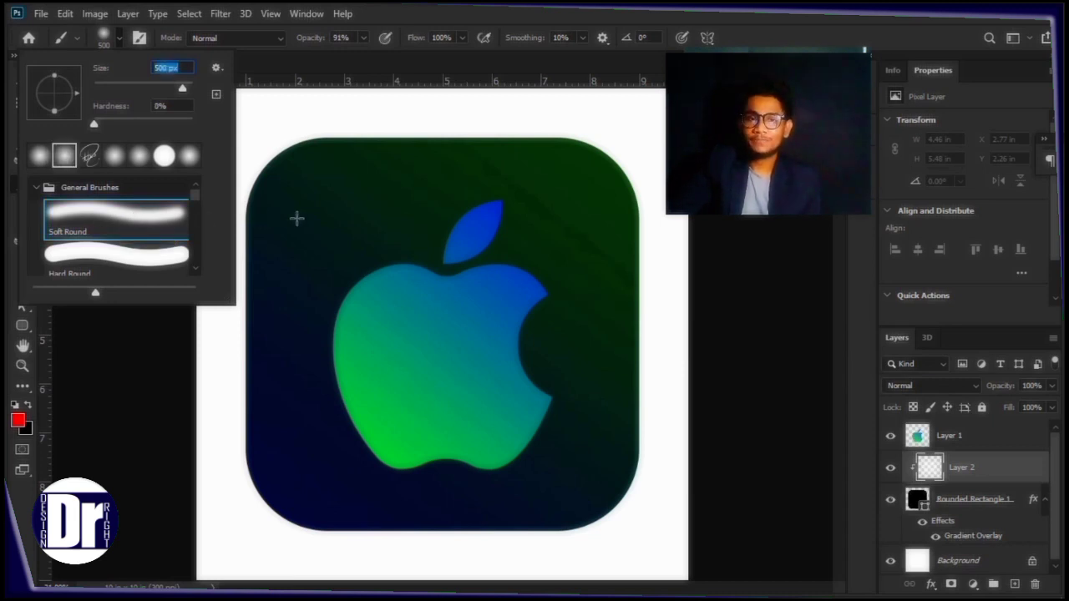
{"action": "key", "text": "Return"}
Step: Sample the apple's green 00c63f as the foreground painting colour
{"action": "left_click", "coordinate": [17, 421]}
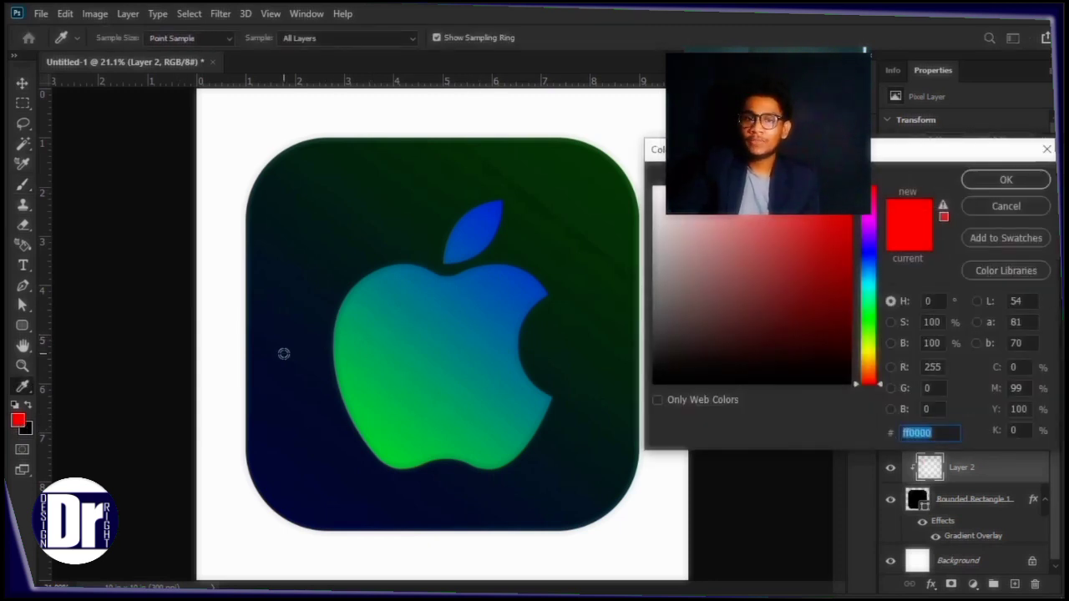
{"action": "left_click", "coordinate": [385, 419]}
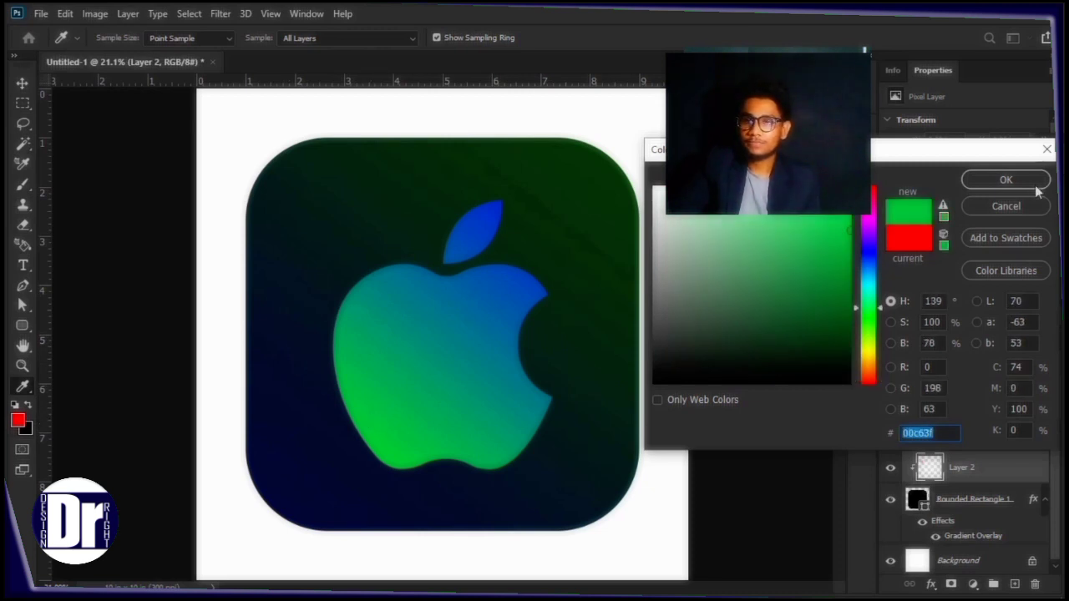
{"action": "left_click", "coordinate": [1006, 181]}
{"action": "key", "text": "b"}
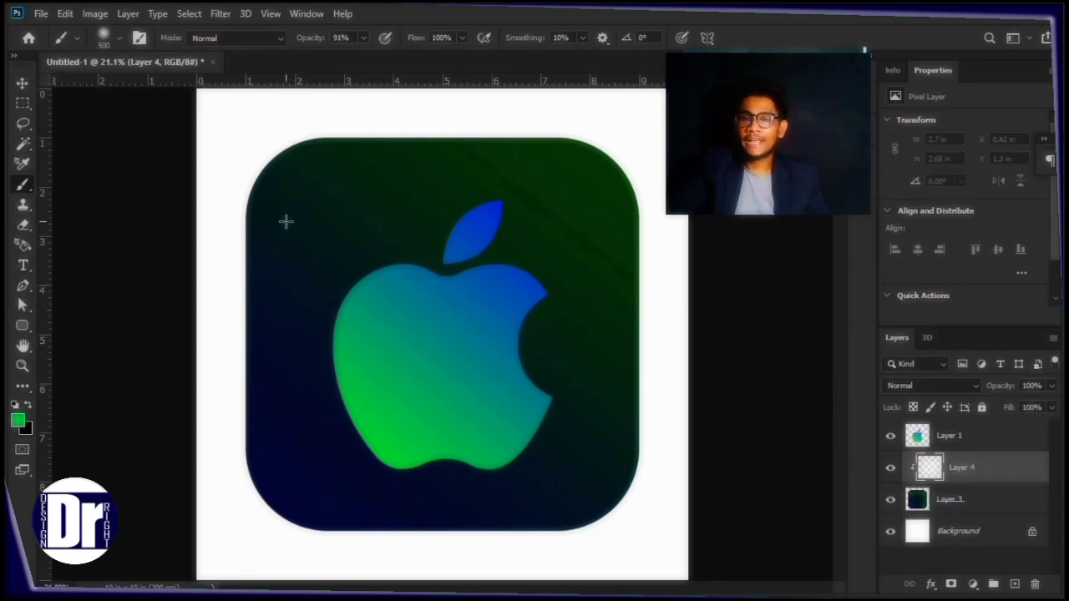
Step: Paint soft vertical glows: green down the left edge, blue 0239c9 down the right edge
{"action": "left_click", "coordinate": [286, 221]}
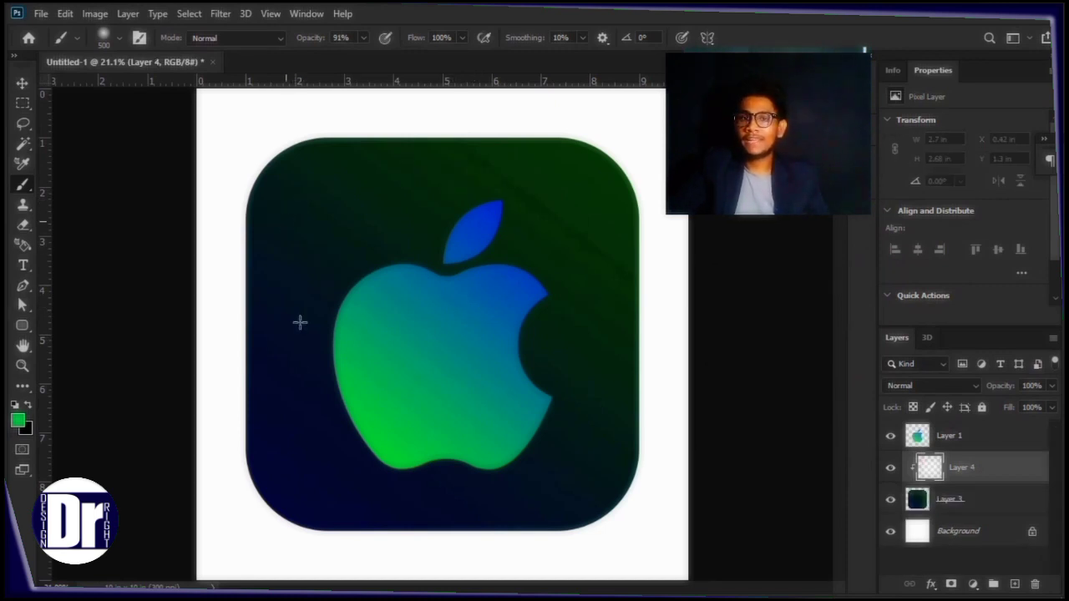
{"action": "left_click", "coordinate": [283, 462], "text": "shift"}
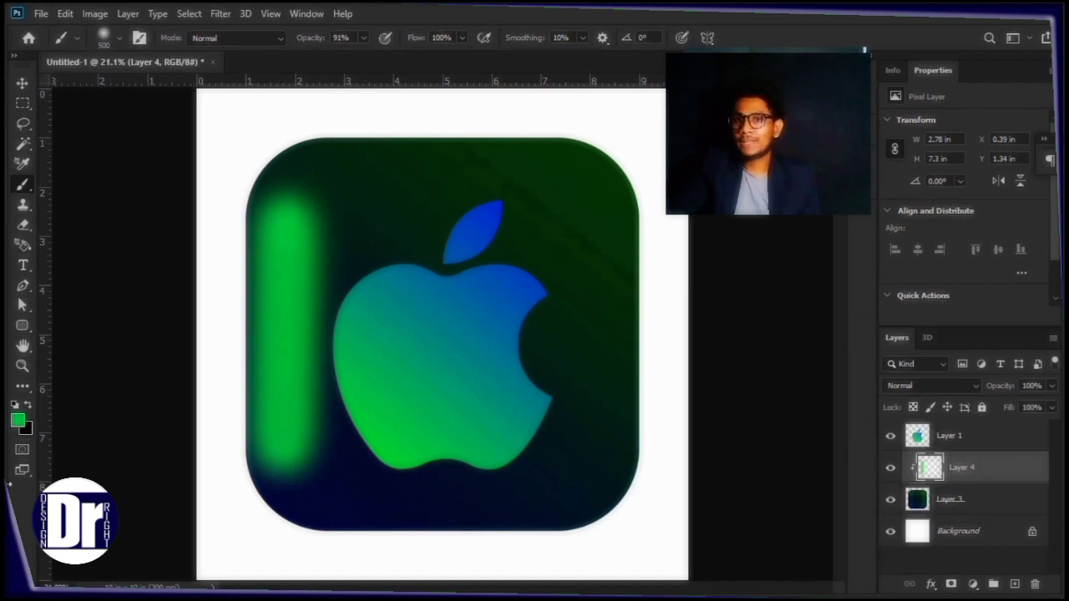
{"action": "left_click", "coordinate": [18, 420]}
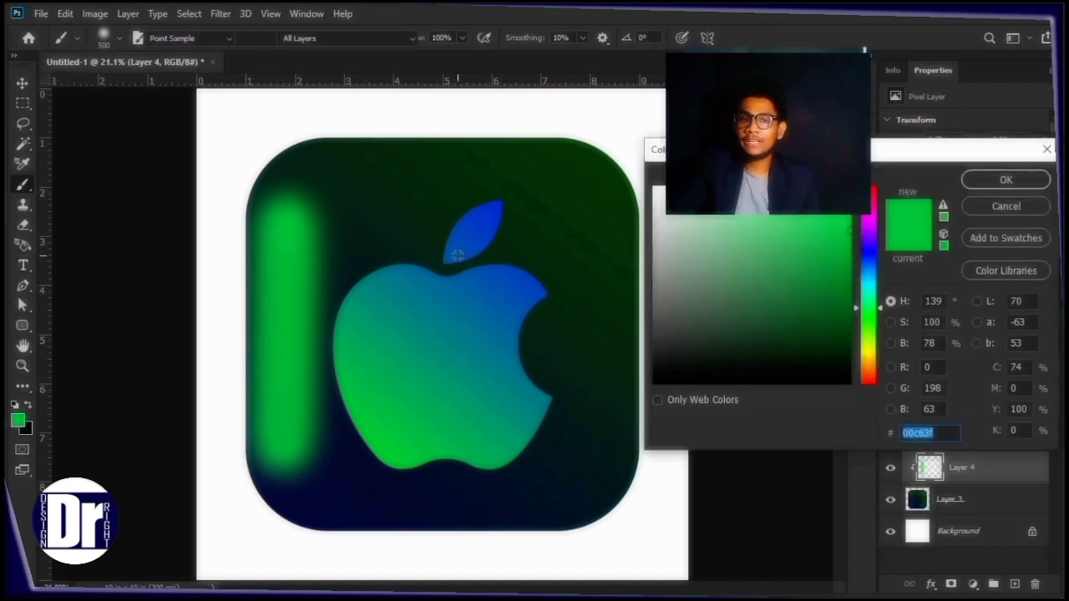
{"action": "left_click", "coordinate": [485, 215]}
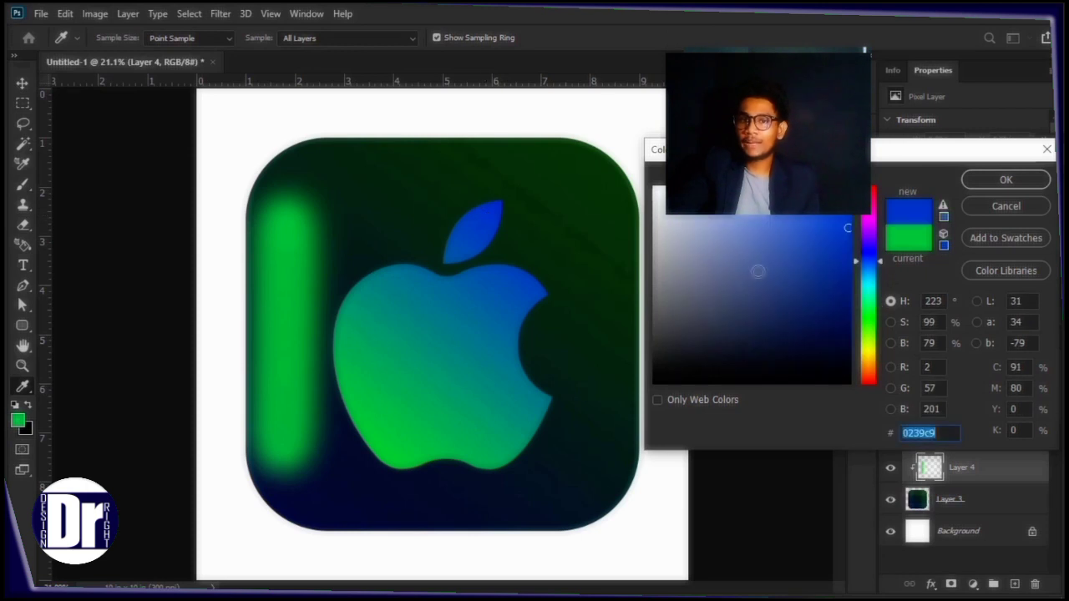
{"action": "left_click", "coordinate": [1004, 181]}
{"action": "key", "text": "b"}
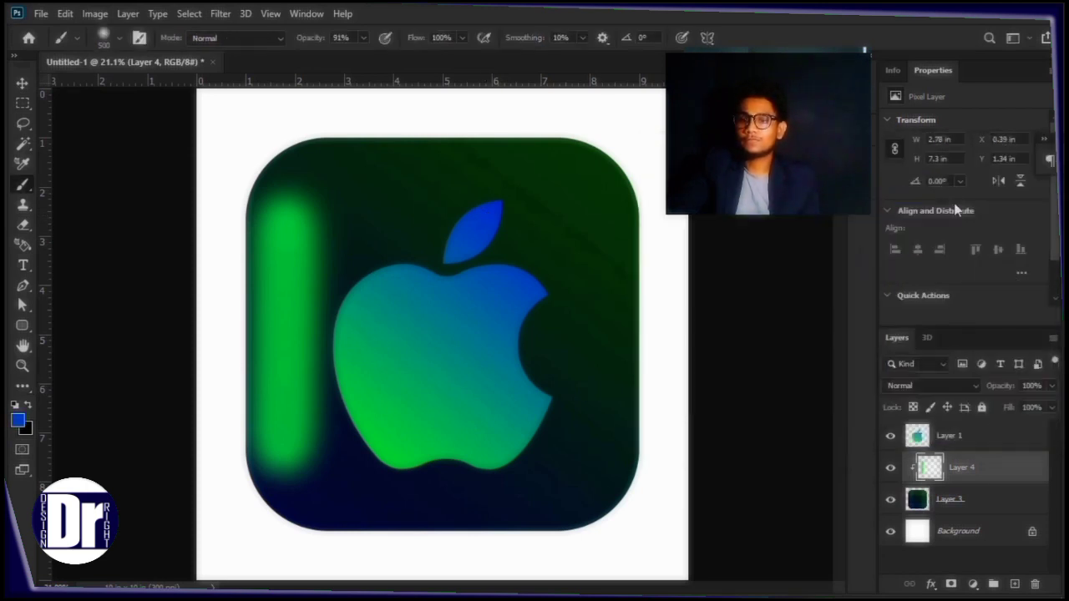
{"action": "left_click", "coordinate": [612, 217]}
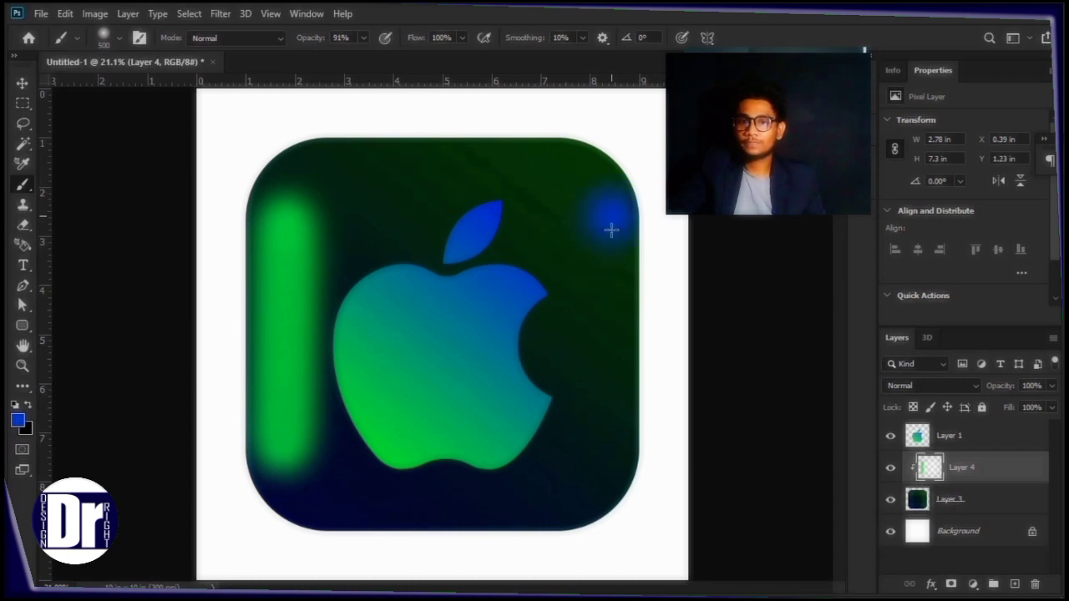
{"action": "left_click", "coordinate": [606, 466], "text": "shift"}
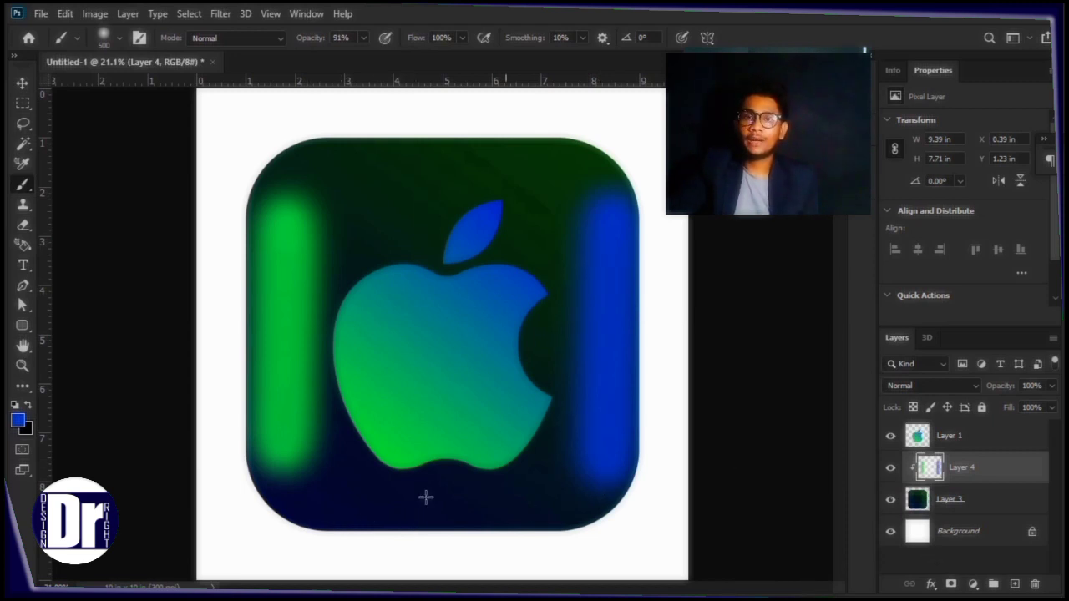
Step: Darken the icon's bottom edge with soft black brush strokes
{"action": "left_click", "coordinate": [26, 429]}
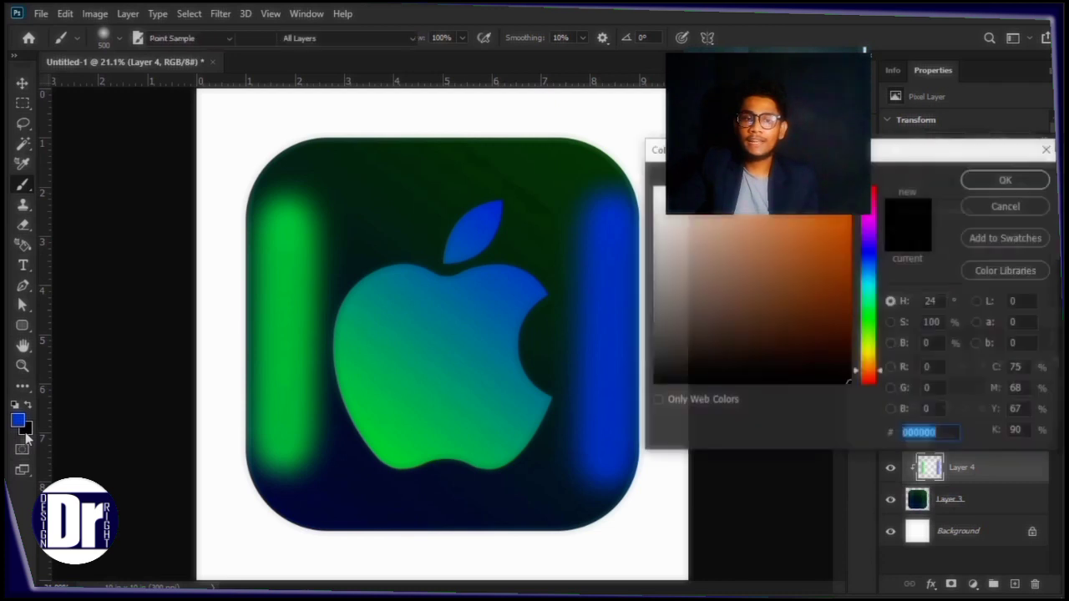
{"action": "key", "text": "Return"}
{"action": "key", "text": "x"}
{"action": "left_click", "coordinate": [317, 503]}
{"action": "left_click_drag", "start_coordinate": [494, 498], "coordinate": [557, 491]}
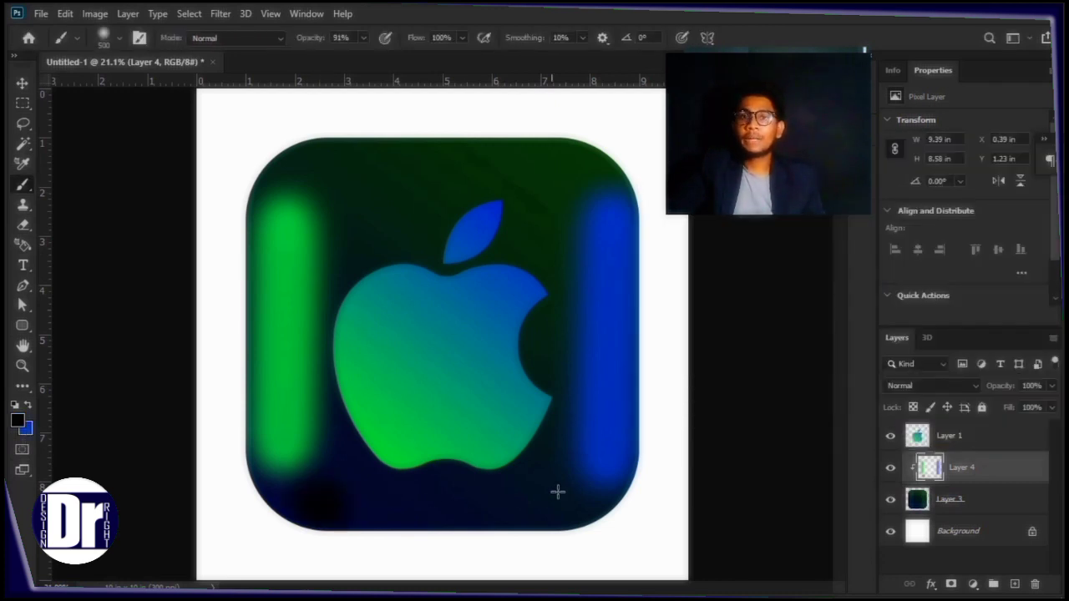
{"action": "left_click_drag", "start_coordinate": [388, 499], "coordinate": [562, 505]}
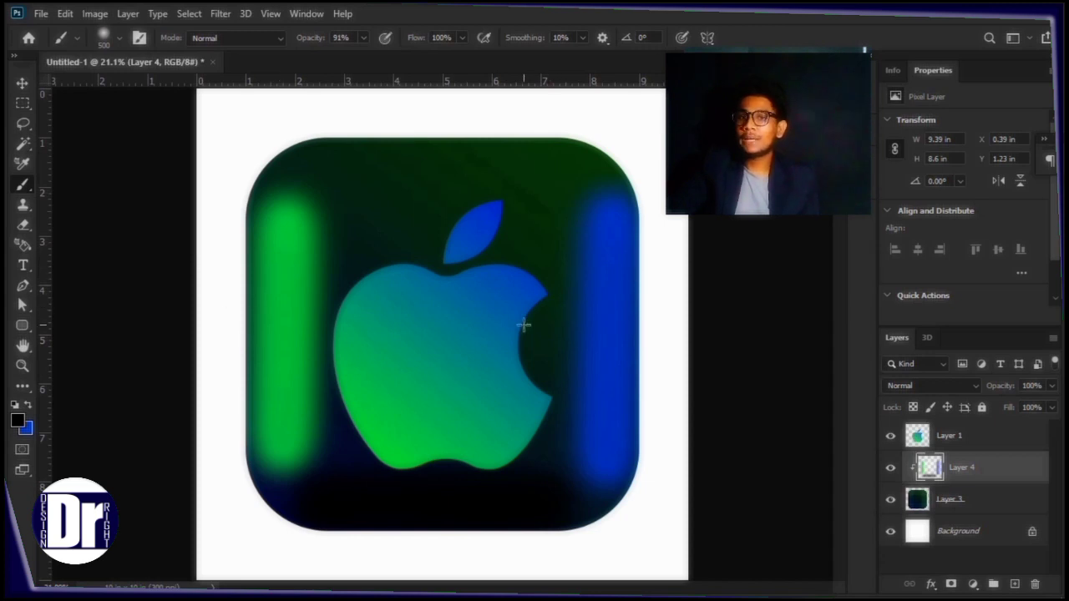
Step: Paint a teal 018a7a glow, sampled from the apple, across the icon's top edge
{"action": "left_click", "coordinate": [19, 422]}
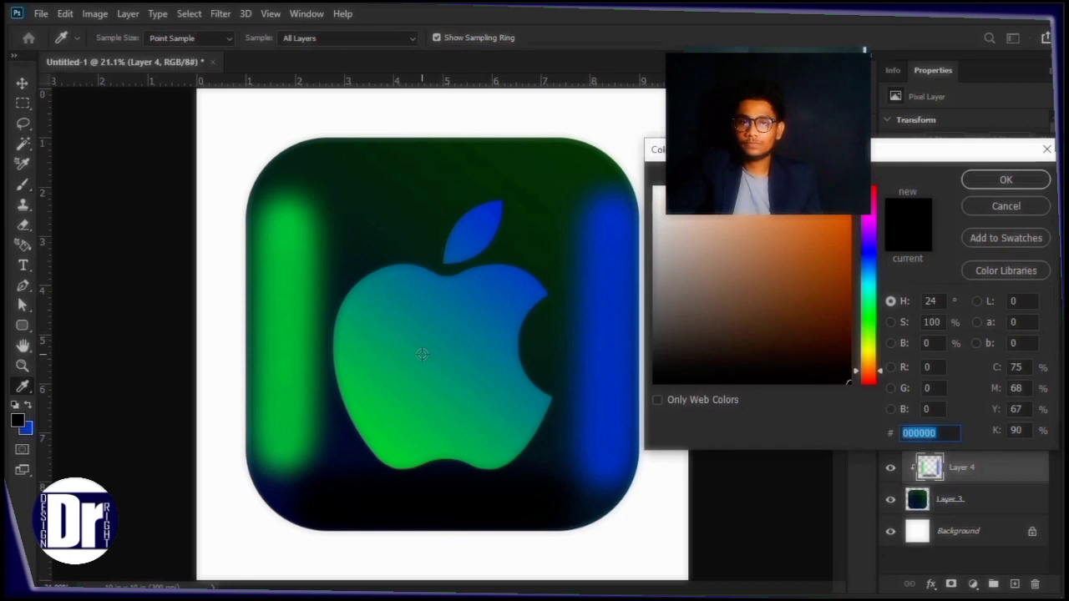
{"action": "left_click", "coordinate": [436, 351]}
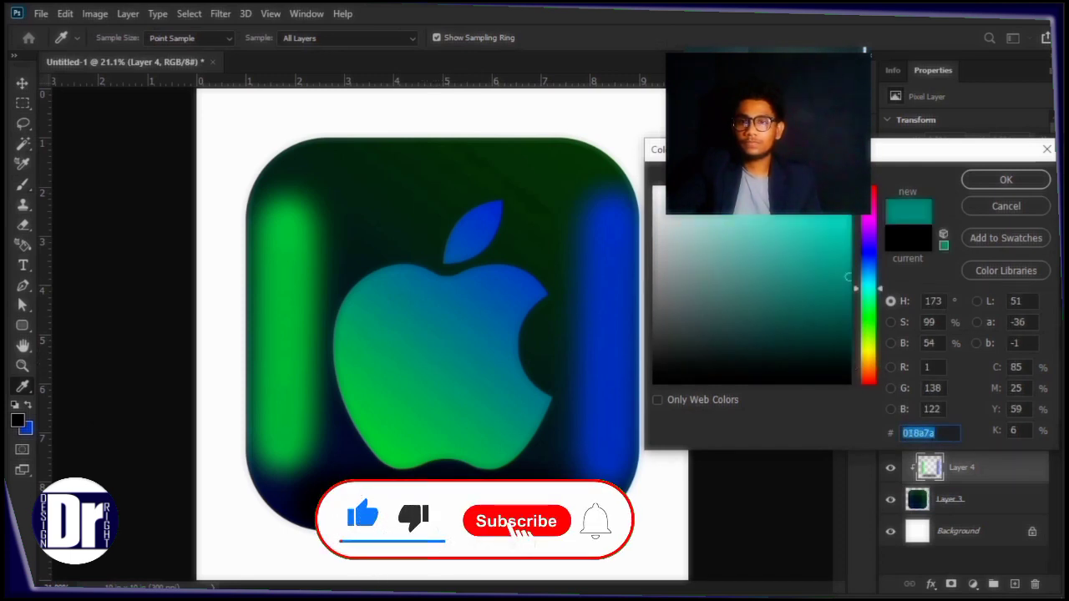
{"action": "left_click", "coordinate": [986, 189]}
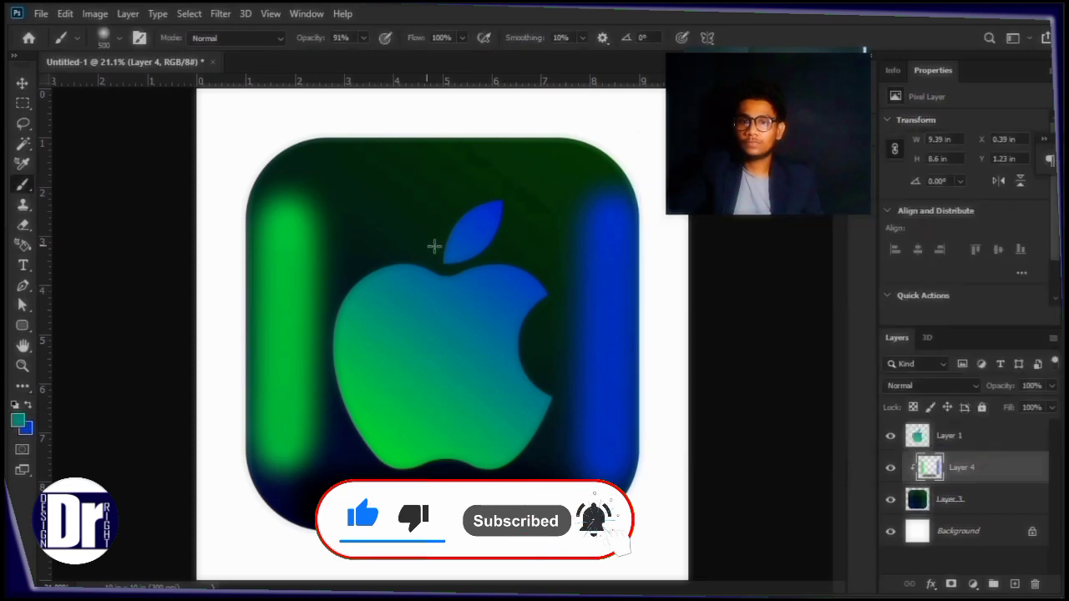
{"action": "left_click", "coordinate": [329, 167]}
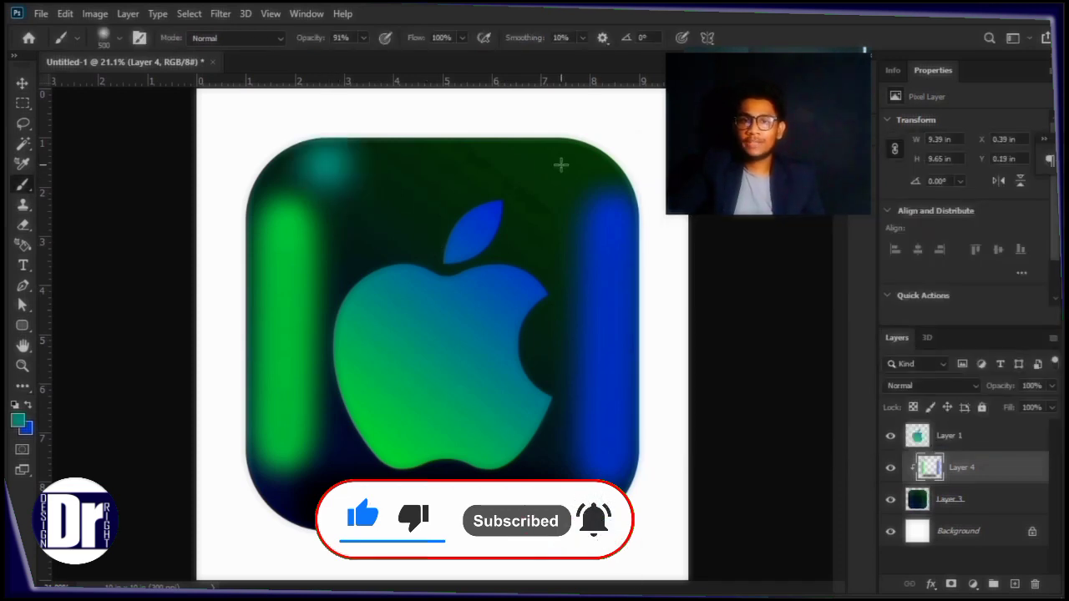
{"action": "left_click", "coordinate": [561, 165], "text": "shift"}
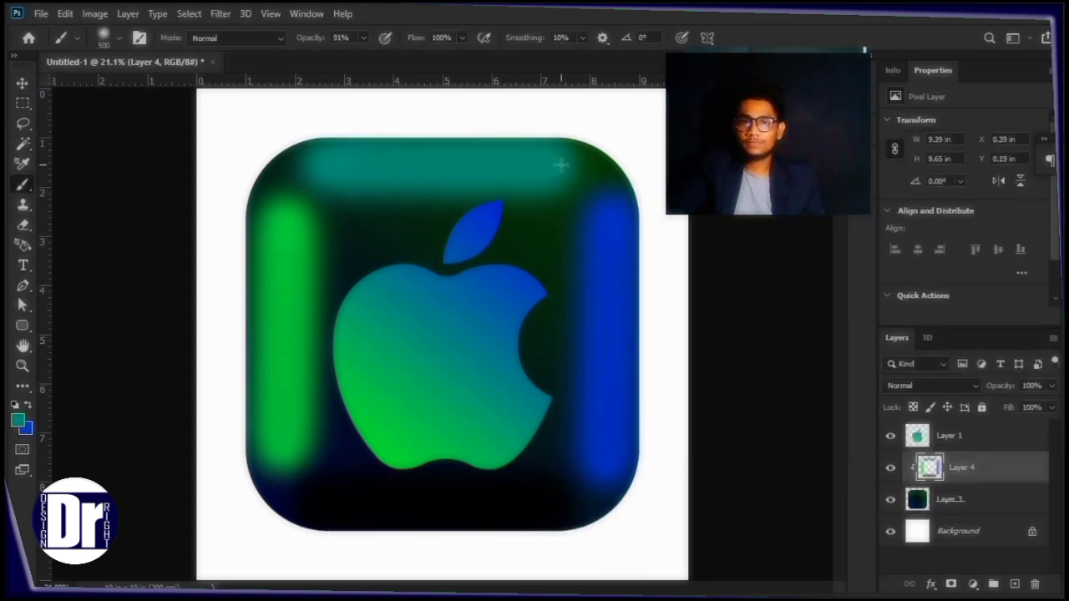
{"action": "left_click", "coordinate": [961, 499], "text": "shift"}
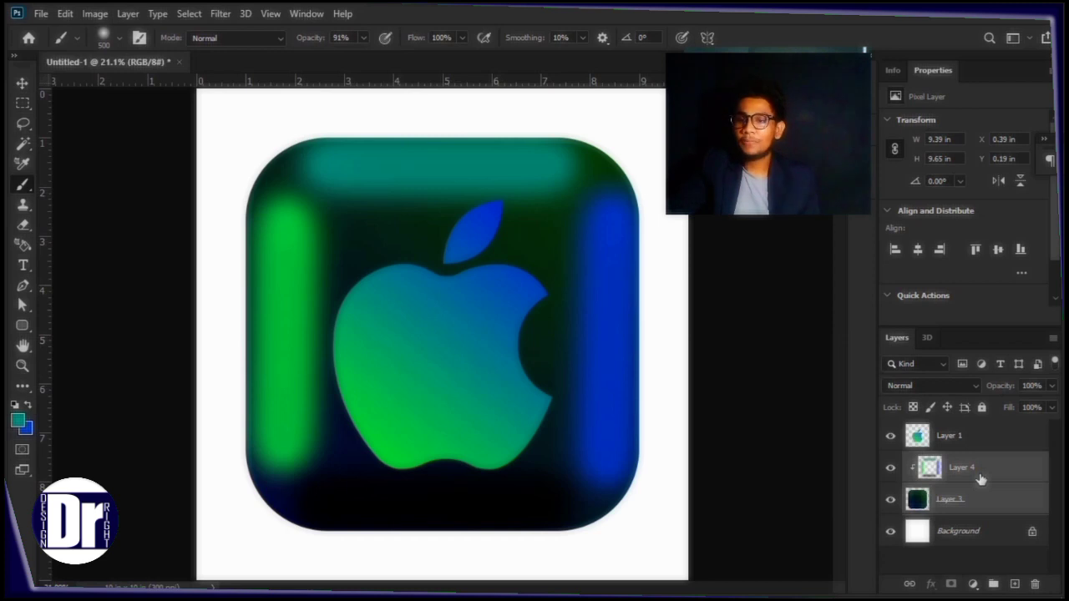
Step: Merge Layer 4 with Layer 3 and make a 3D extrusion from the merged layer
{"action": "right_click", "coordinate": [981, 478]}
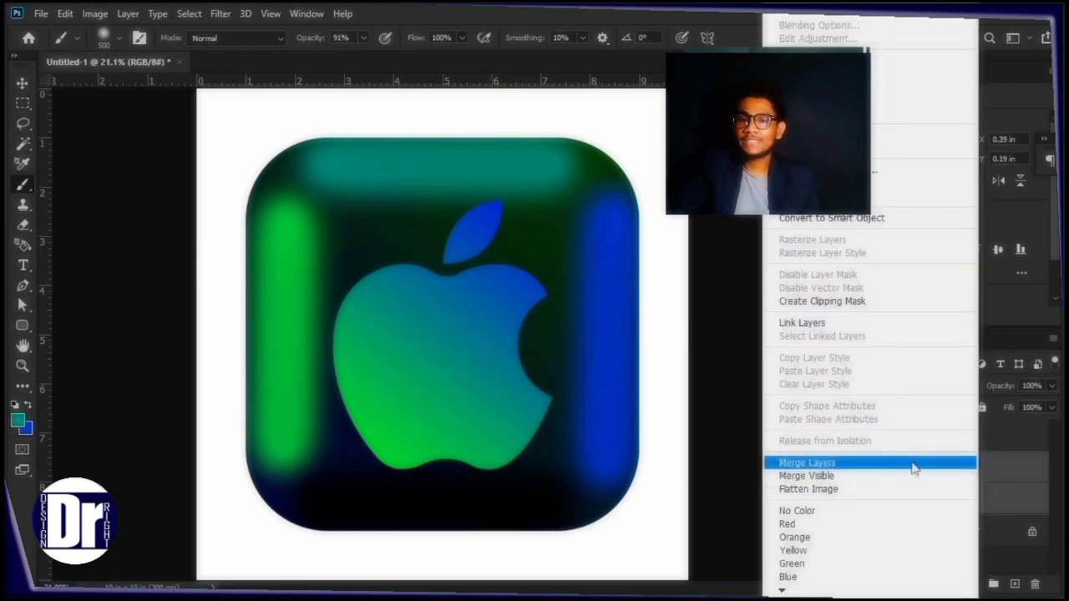
{"action": "left_click", "coordinate": [930, 460]}
{"action": "key", "text": "ctrl+e"}
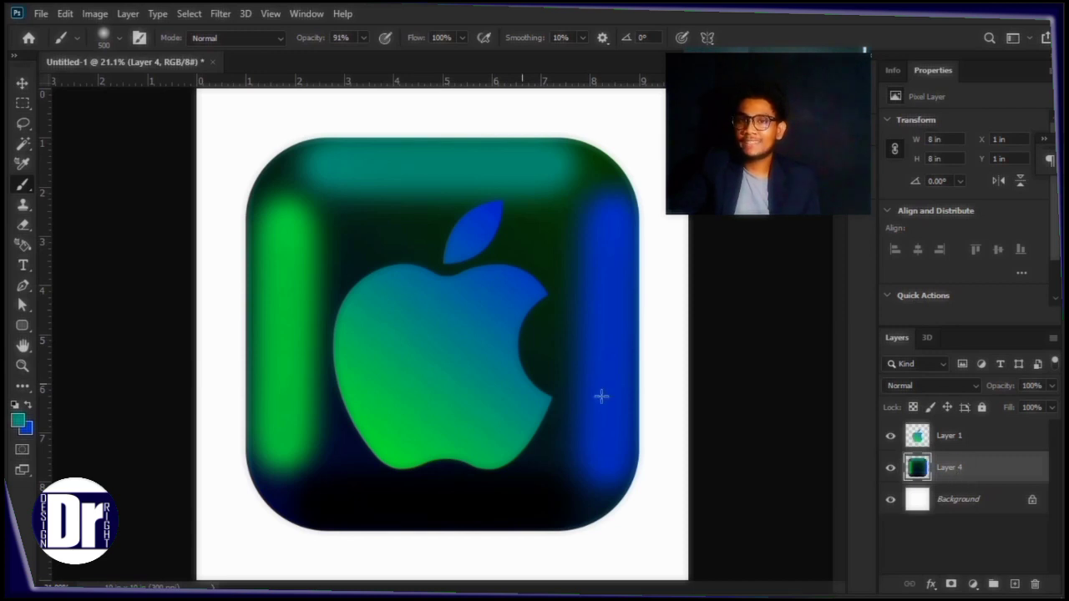
{"action": "left_click", "coordinate": [246, 13]}
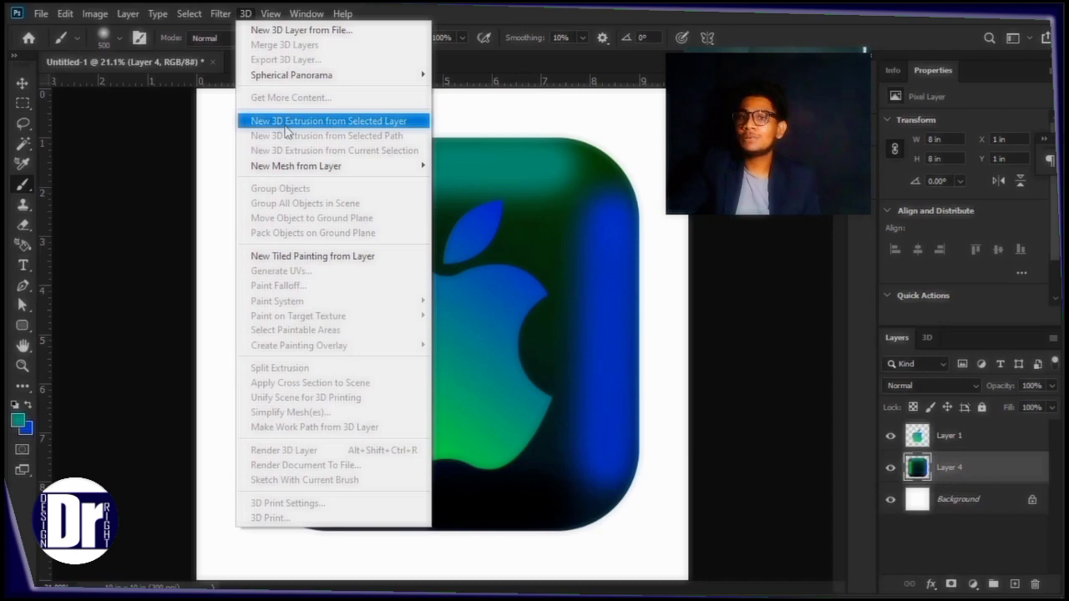
{"action": "left_click", "coordinate": [284, 127]}
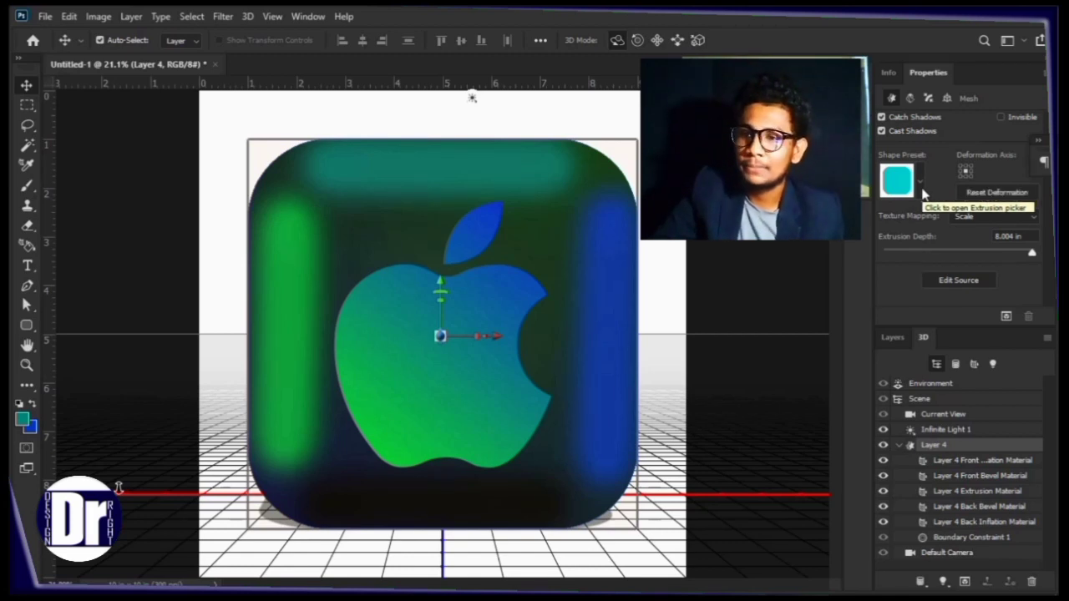
Step: Apply the bottom-middle Inflate shape preset so the icon becomes a puffy rounded cube
{"action": "left_click", "coordinate": [918, 186]}
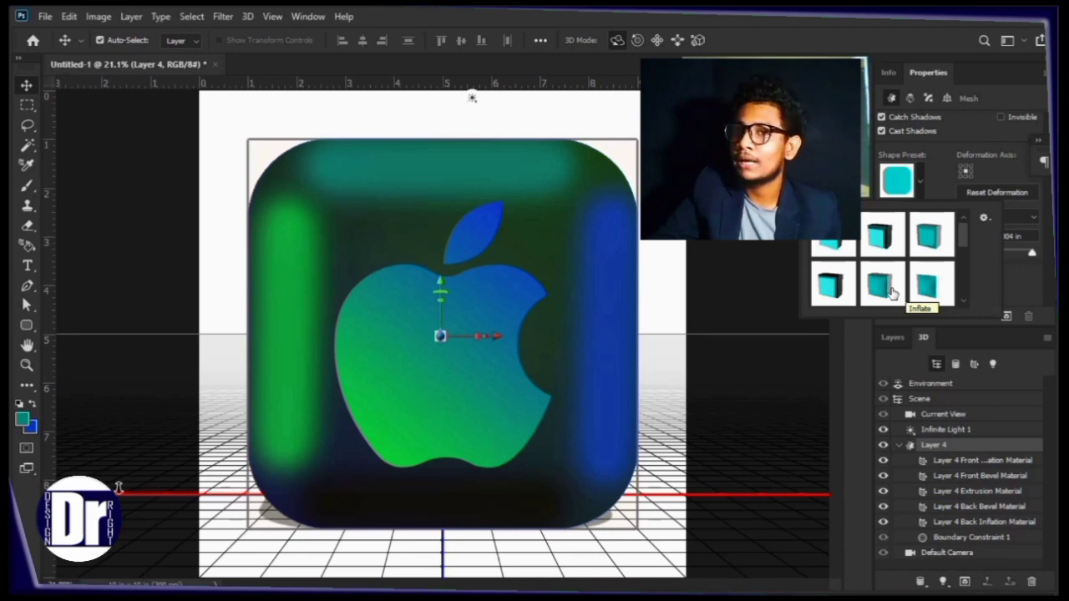
{"action": "left_click", "coordinate": [892, 292]}
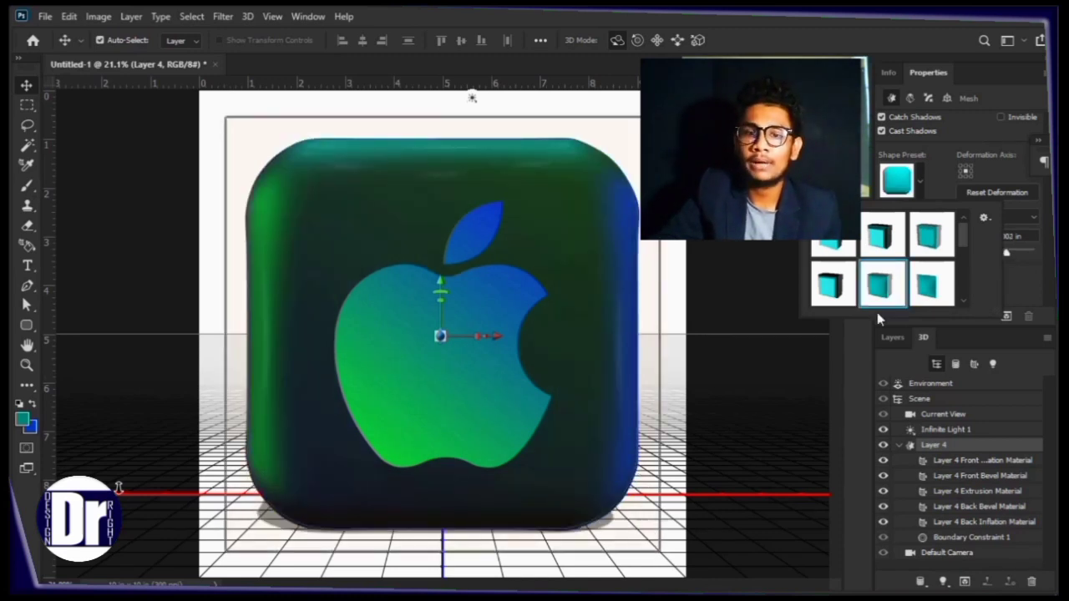
{"action": "left_click", "coordinate": [927, 288]}
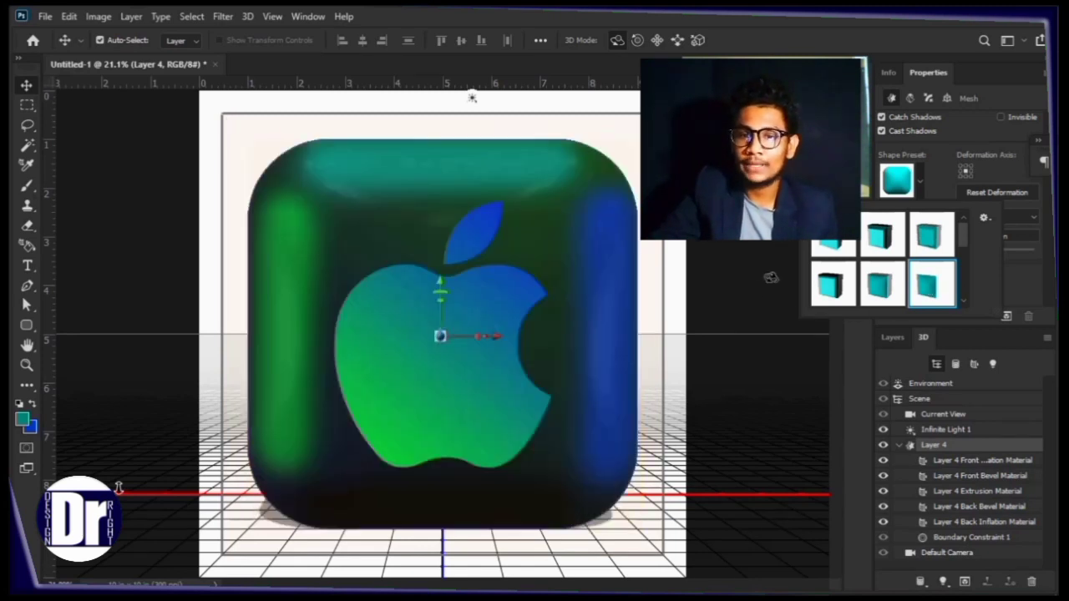
{"action": "left_click", "coordinate": [880, 284]}
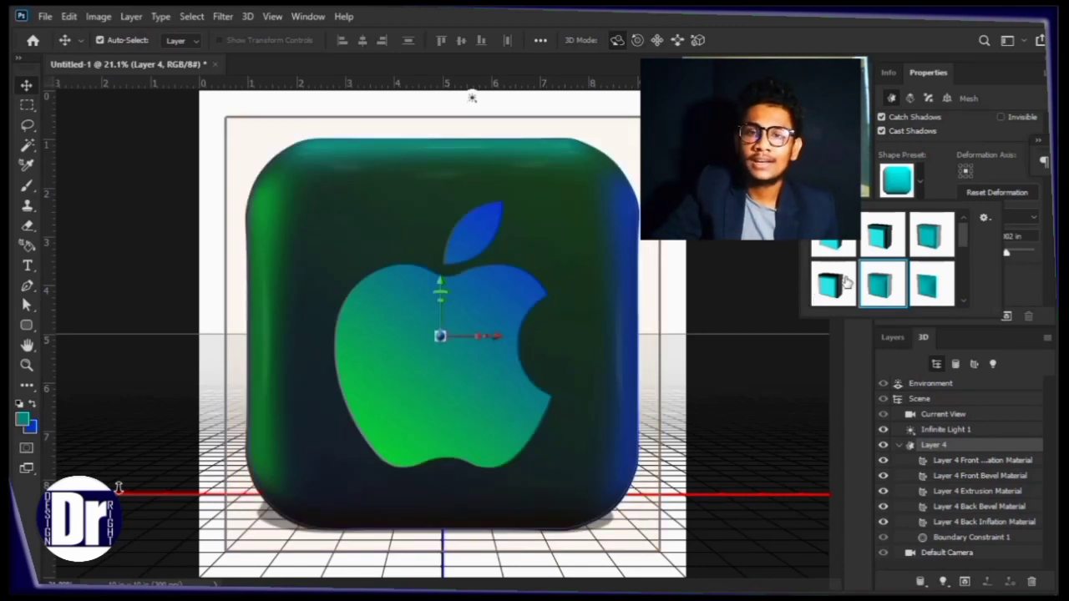
{"action": "left_click", "coordinate": [894, 342]}
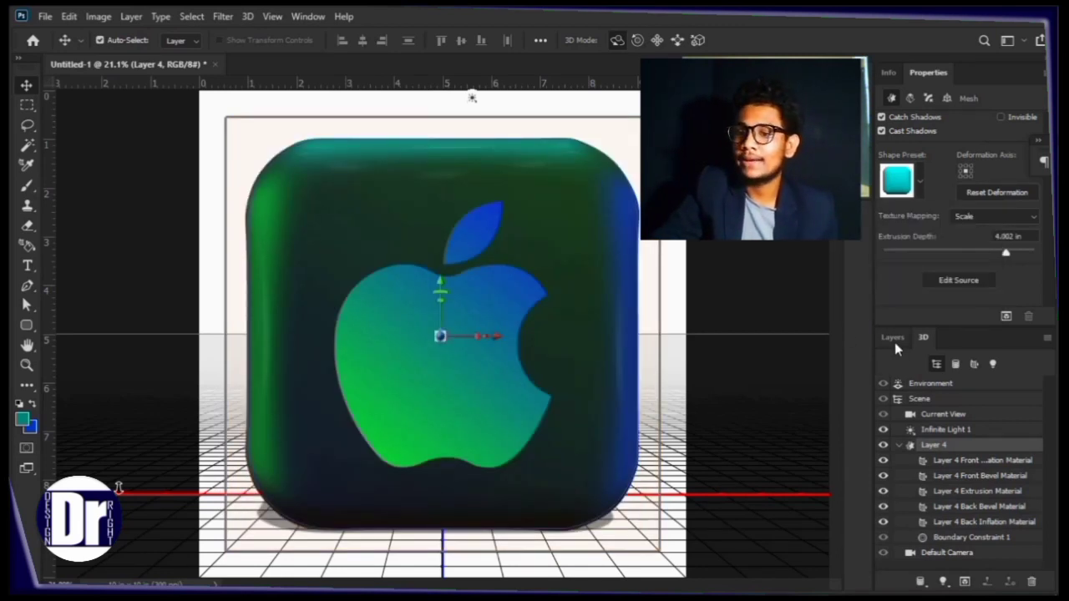
{"action": "left_click", "coordinate": [894, 342]}
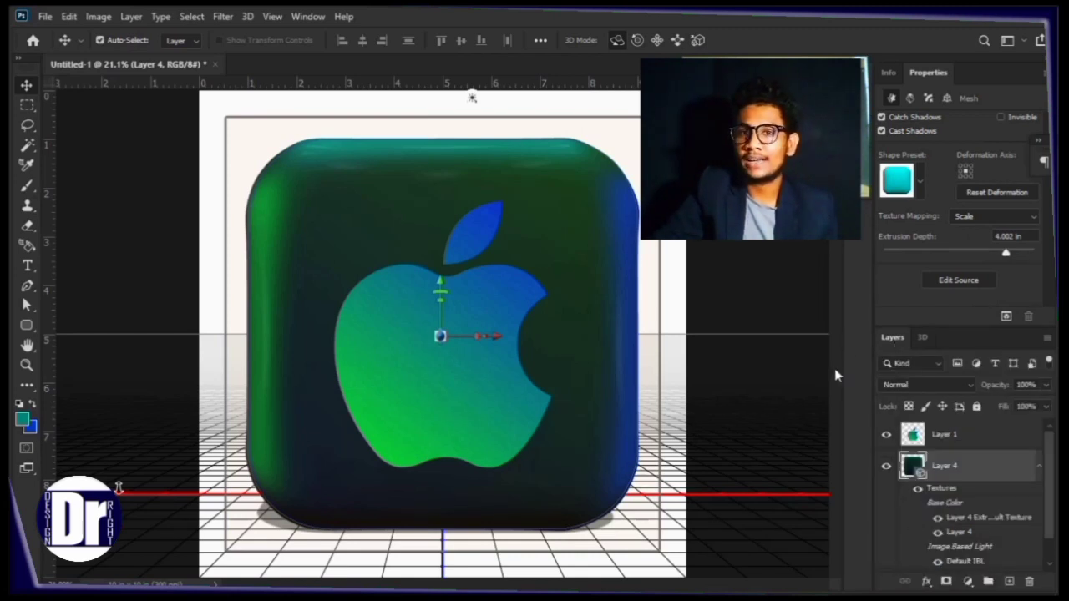
Step: Extrude the apple on Layer 1 into 3D and give it an Inflate shape preset
{"action": "left_click", "coordinate": [955, 436]}
{"action": "left_click", "coordinate": [247, 16]}
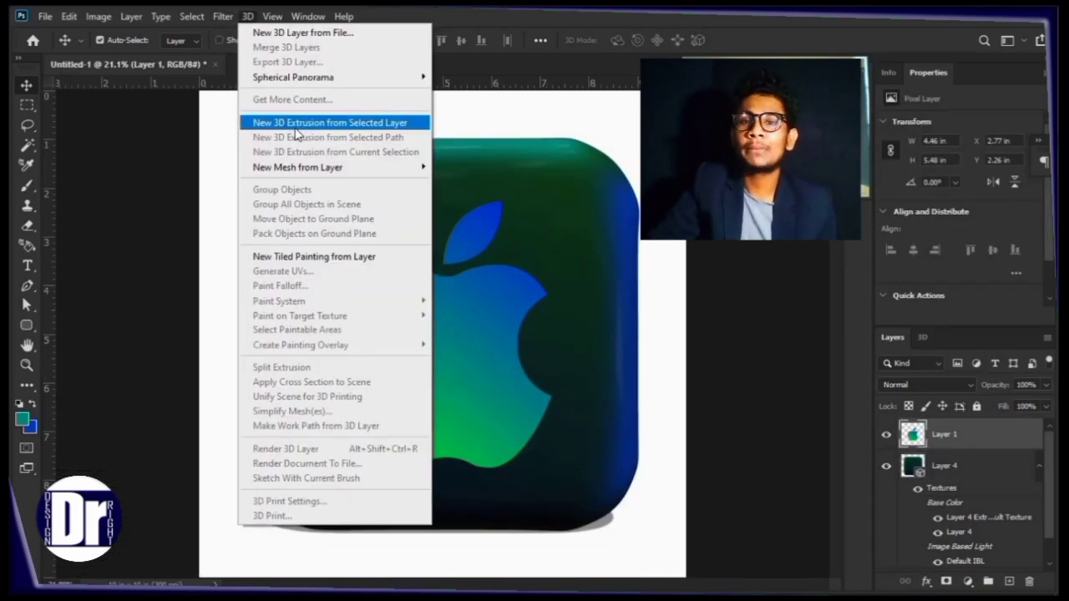
{"action": "left_click", "coordinate": [294, 127]}
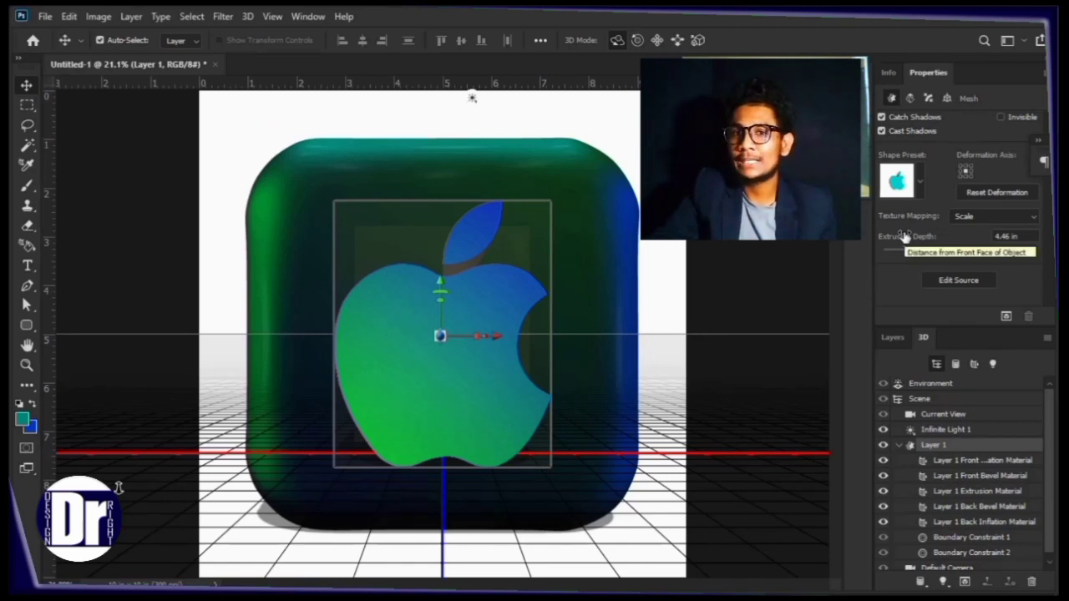
{"action": "left_click", "coordinate": [921, 181]}
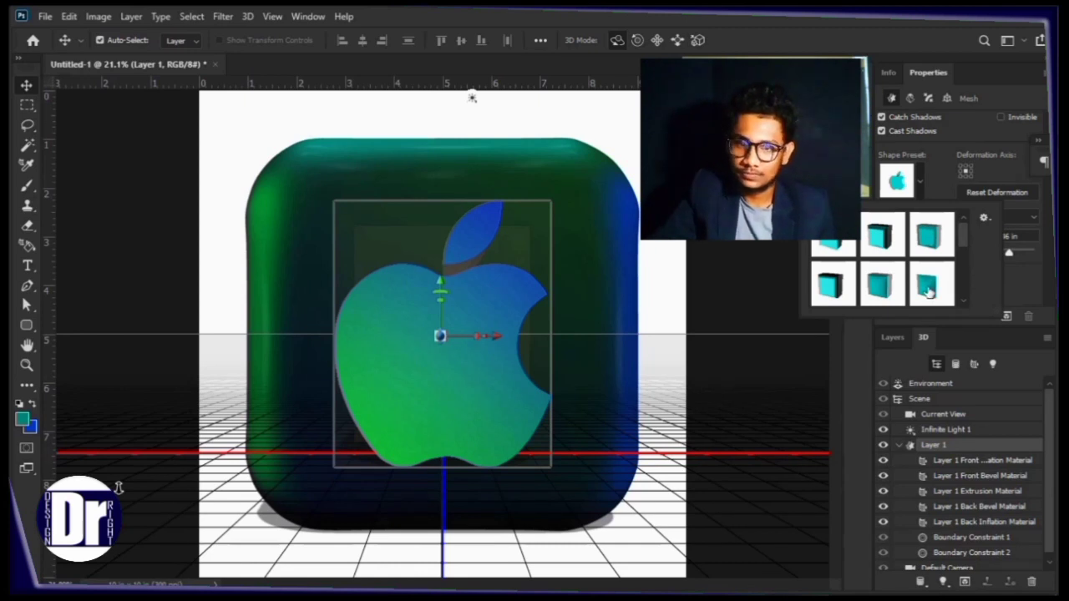
{"action": "left_click", "coordinate": [930, 287]}
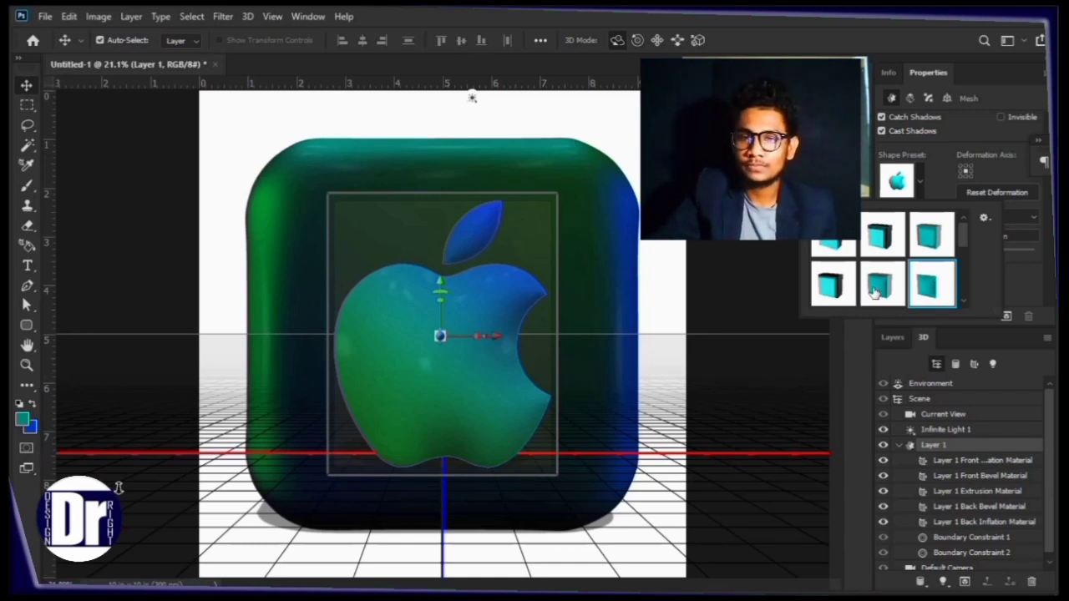
{"action": "left_click", "coordinate": [877, 286]}
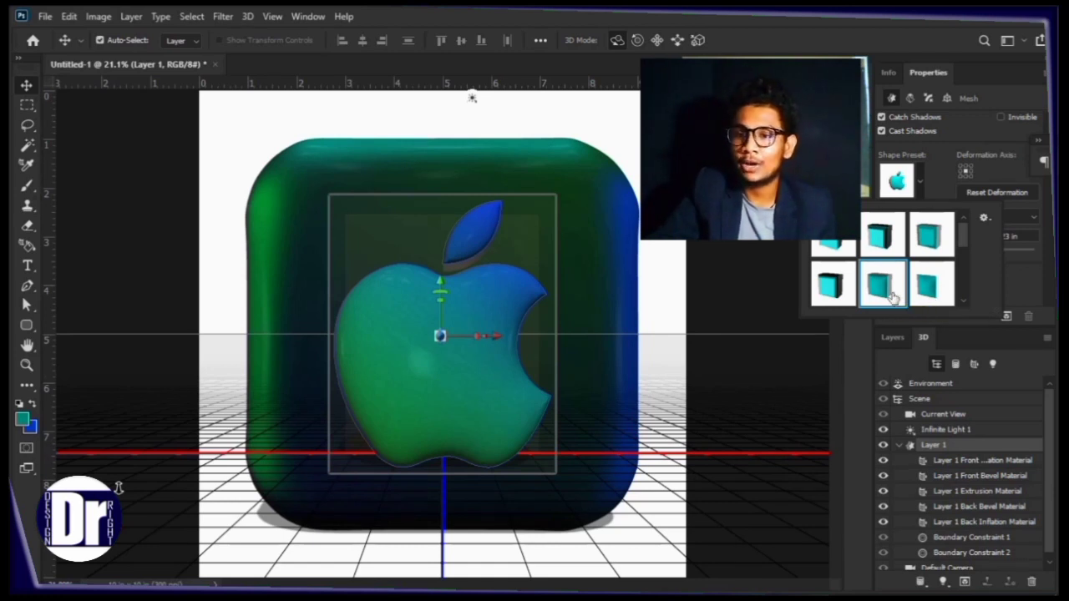
{"action": "key", "text": "Escape"}
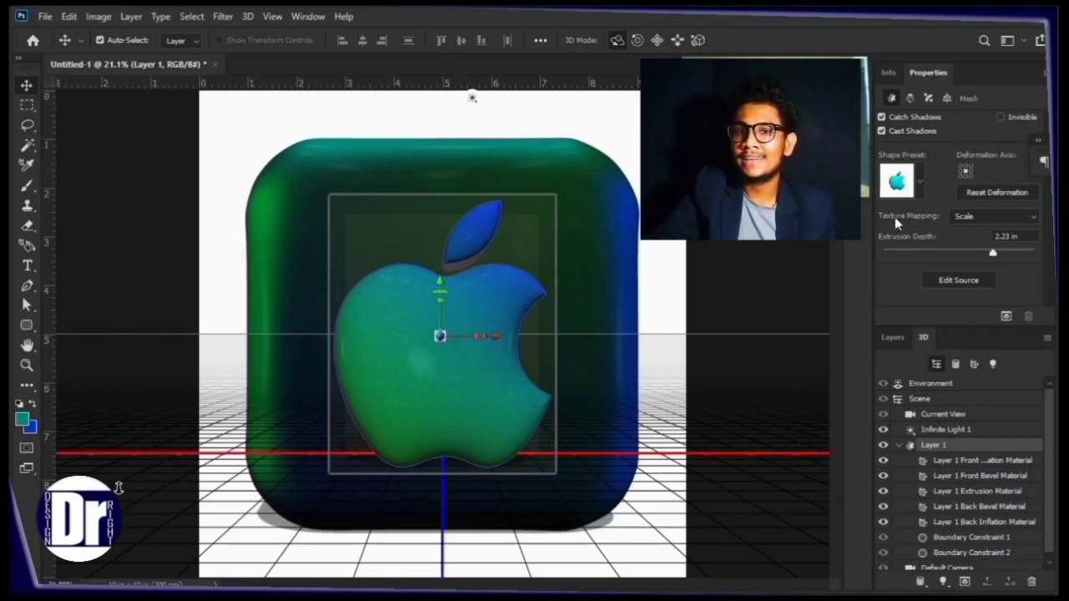
Step: Adjust the apple's shadow setting and merge Layer 1 down into the cube layer
{"action": "left_click", "coordinate": [882, 132]}
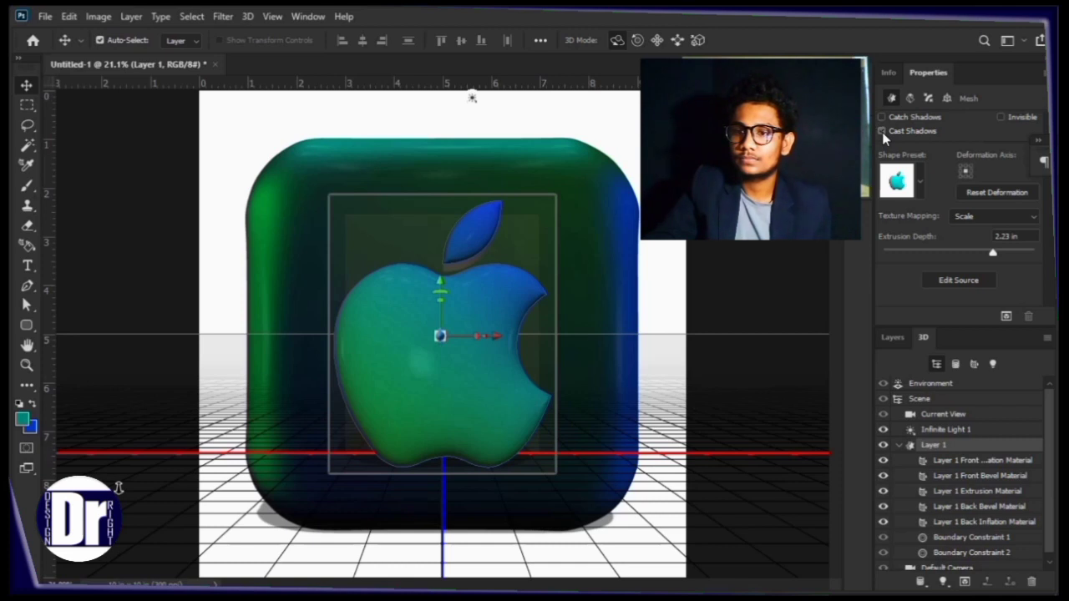
{"action": "left_click", "coordinate": [892, 337]}
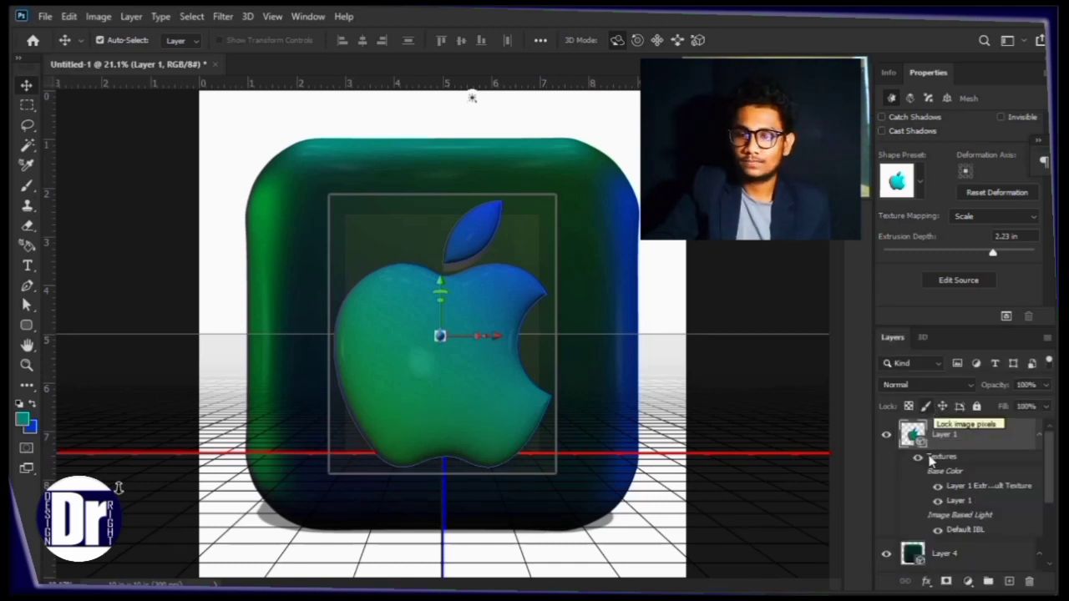
{"action": "key", "text": "ctrl+e"}
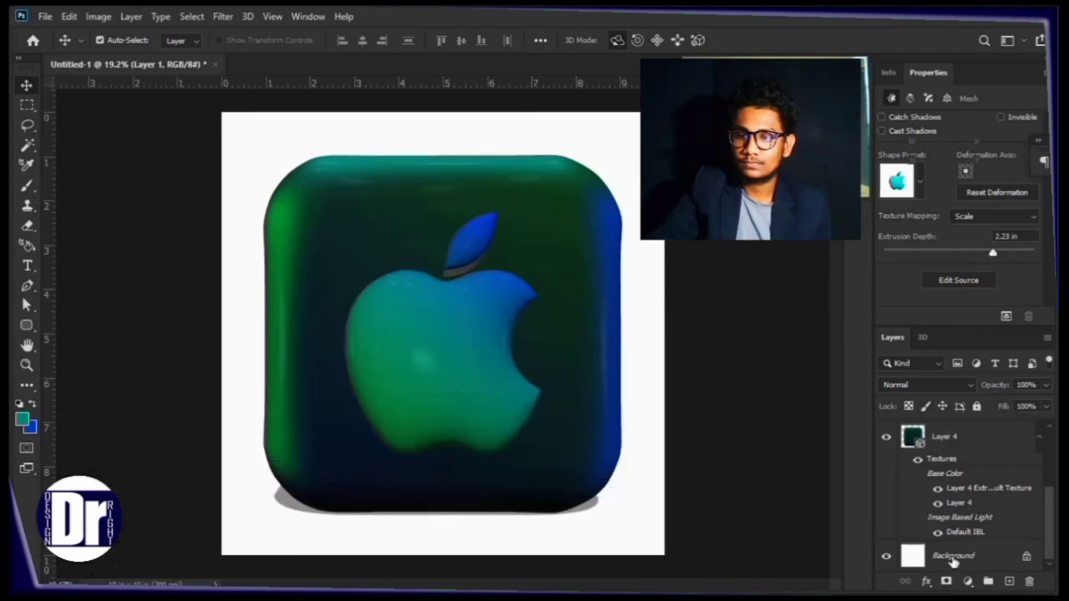
Step: Create a new Untitled-1 document, 16 × 9 inches at 300 ppi
{"action": "left_click", "coordinate": [952, 557]}
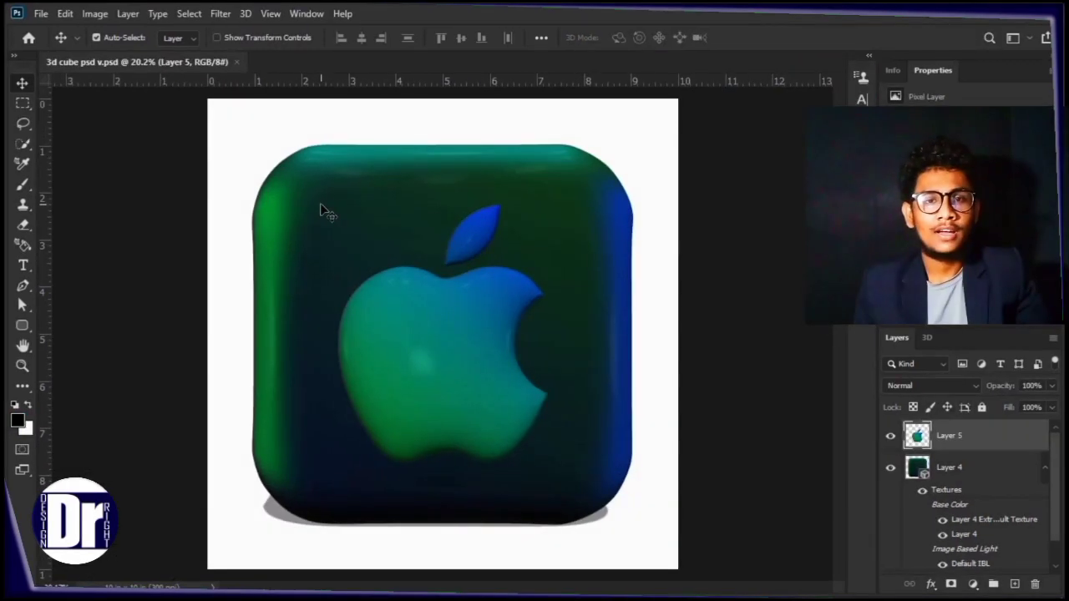
{"action": "left_click", "coordinate": [39, 15]}
{"action": "left_click", "coordinate": [57, 30]}
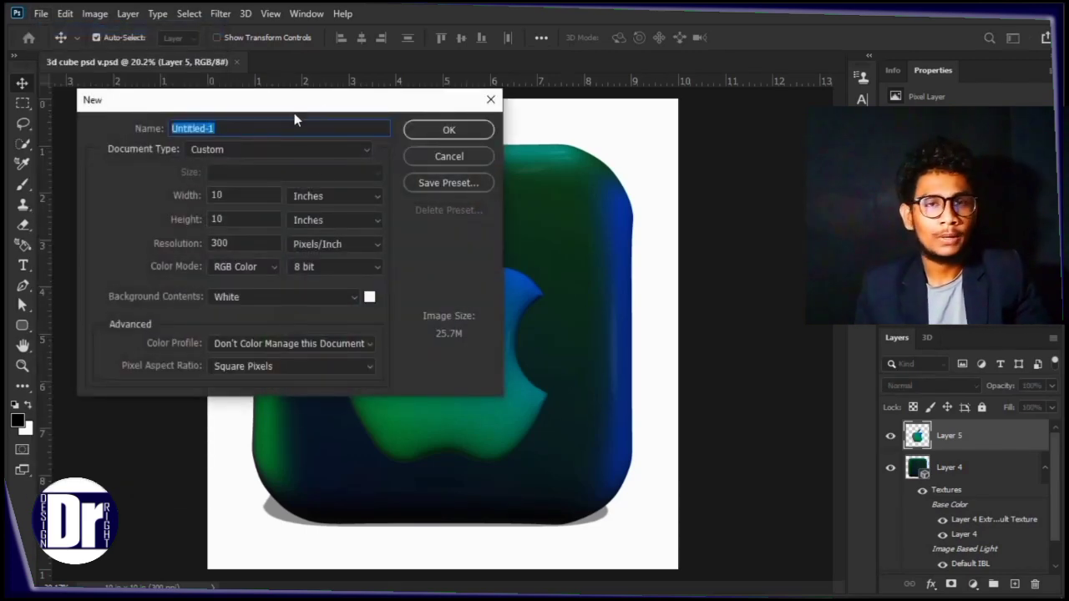
{"action": "double_click", "coordinate": [222, 195]}
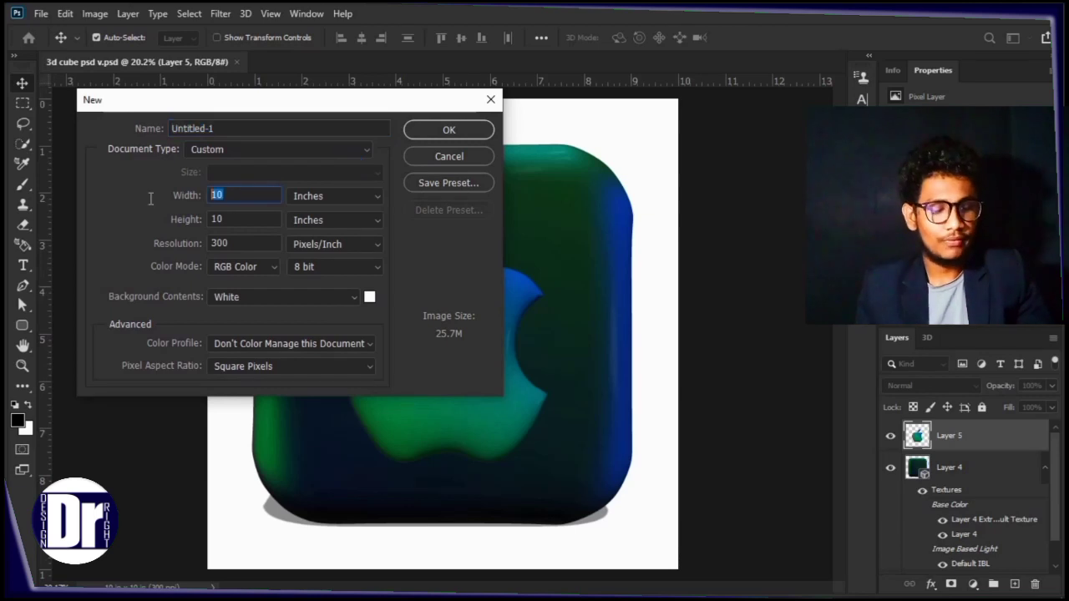
{"action": "type", "text": "1"}
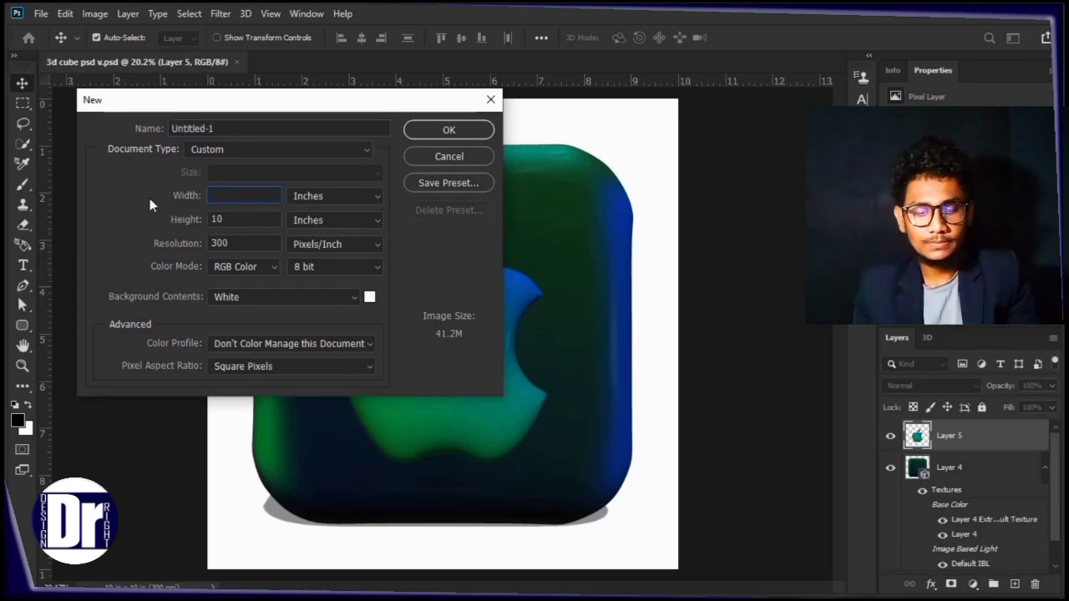
{"action": "type", "text": "6"}
{"action": "key", "text": "Tab"}
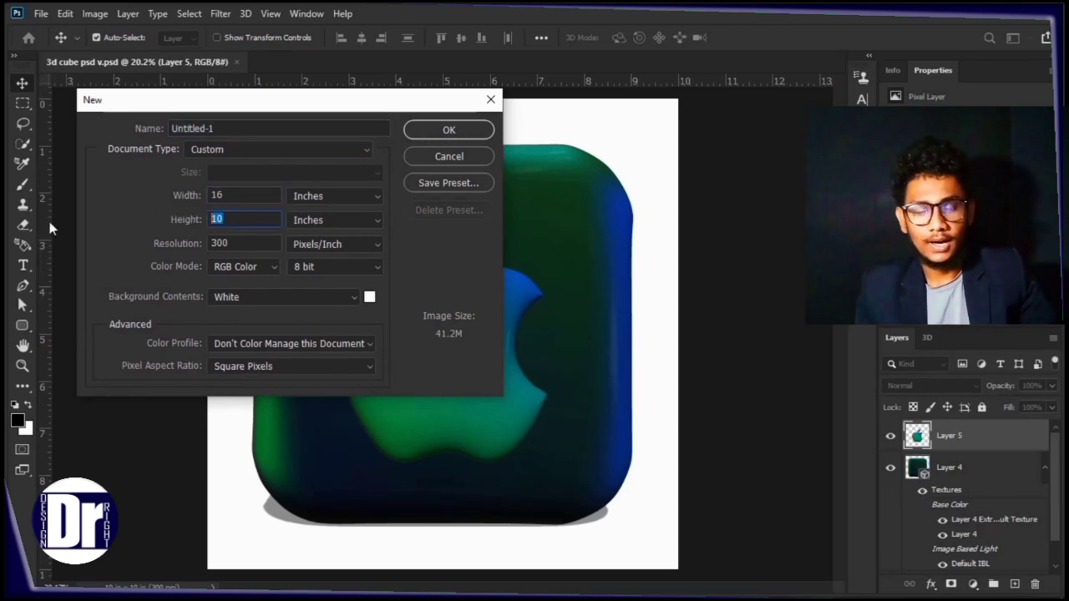
{"action": "type", "text": "9"}
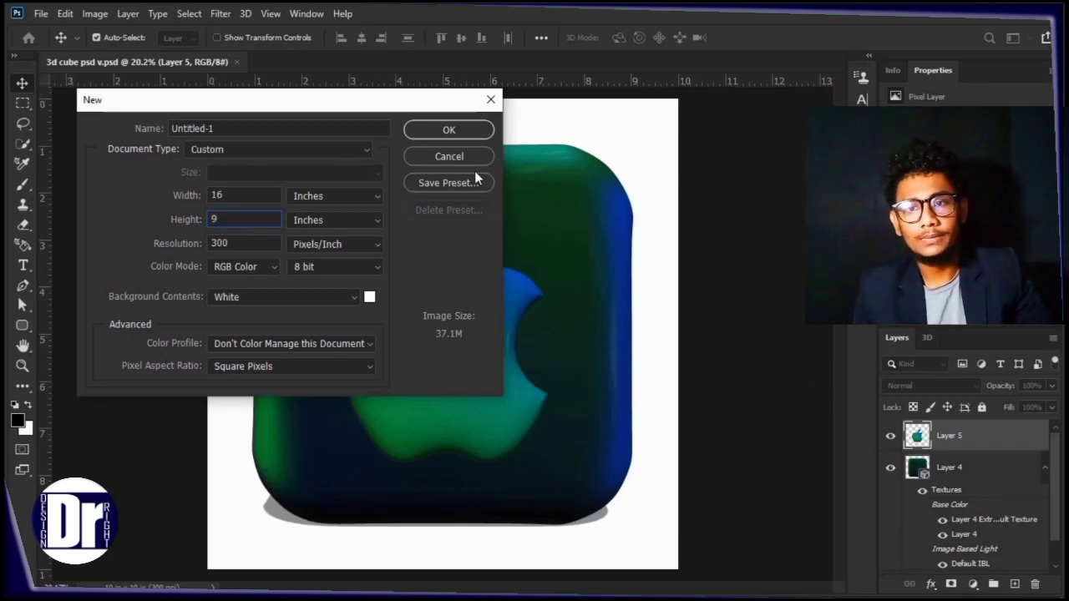
{"action": "left_click", "coordinate": [470, 127]}
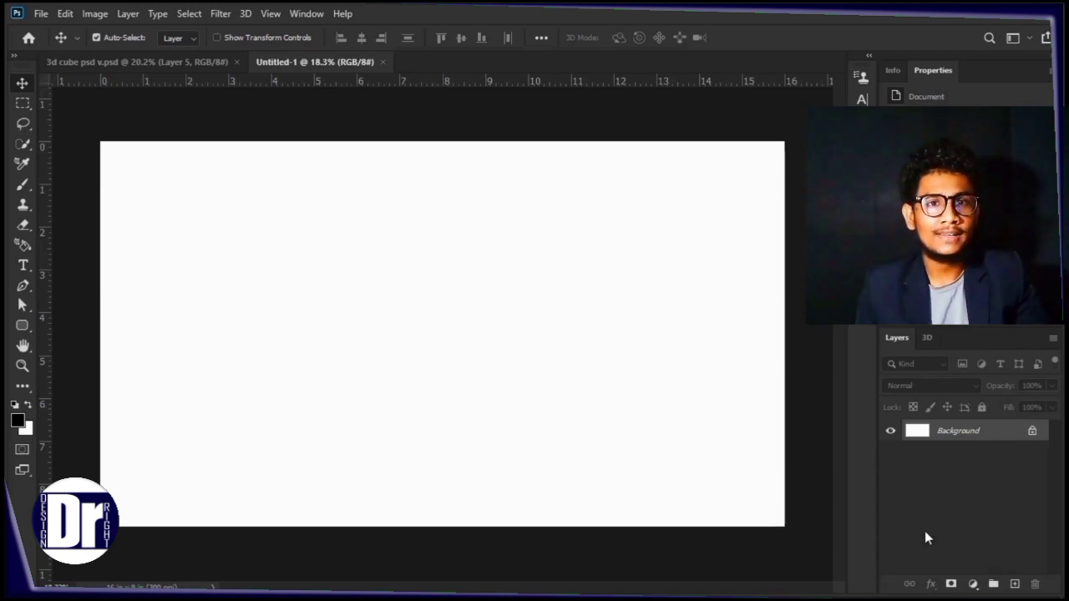
Step: Add a Gradient Fill layer using the Blue_12 preset from the Blues group
{"action": "left_click", "coordinate": [972, 584]}
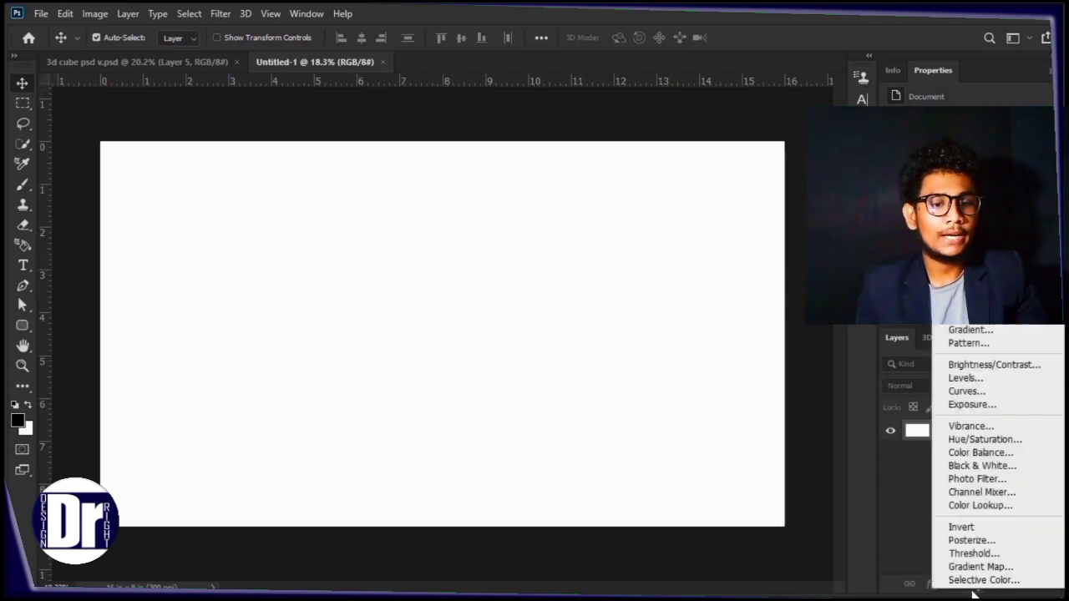
{"action": "left_click", "coordinate": [966, 331]}
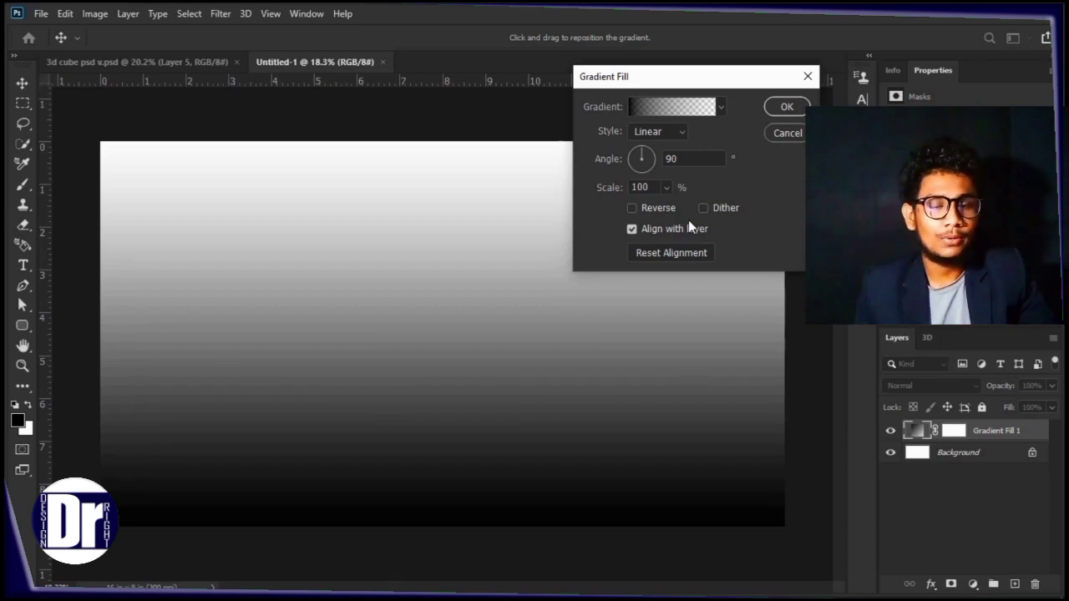
{"action": "left_click", "coordinate": [673, 109]}
{"action": "left_click", "coordinate": [633, 84]}
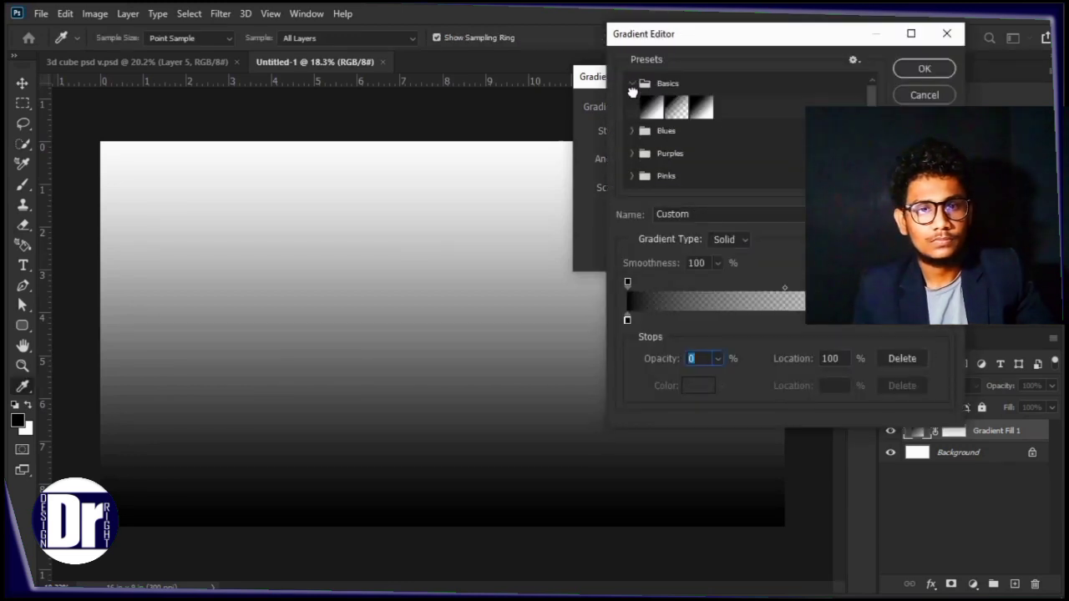
{"action": "left_click", "coordinate": [632, 132]}
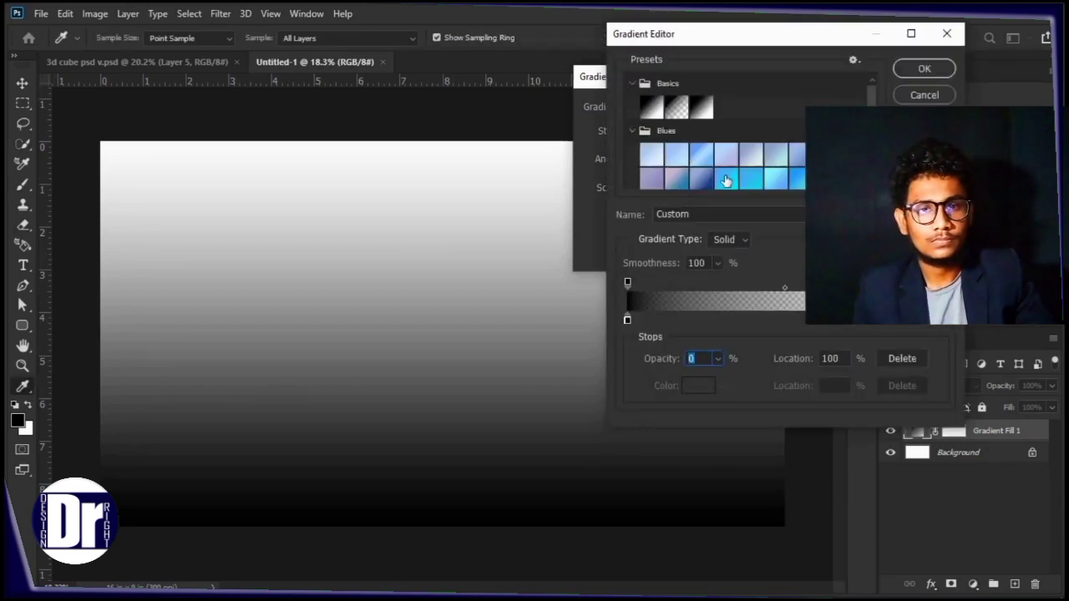
{"action": "left_click", "coordinate": [702, 177]}
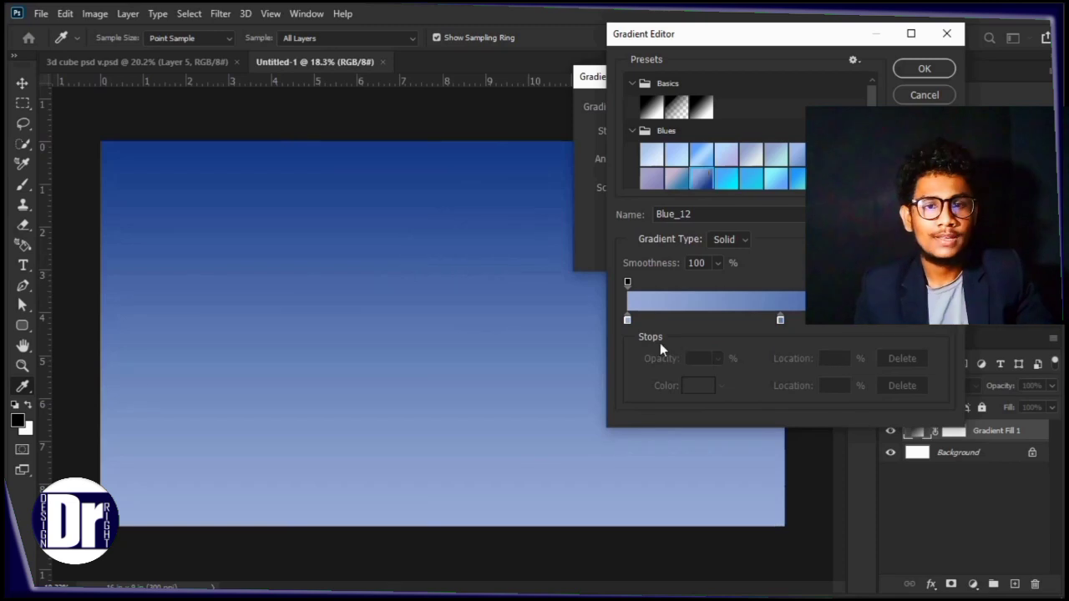
Step: Set the gradient's left colour stop to pure black
{"action": "left_click", "coordinate": [627, 320]}
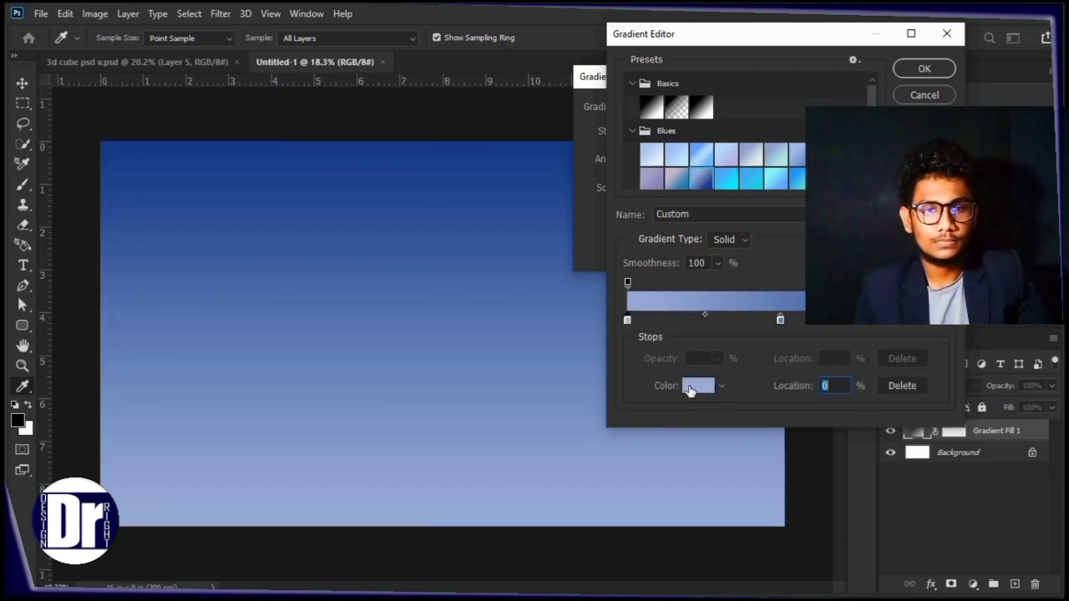
{"action": "left_click", "coordinate": [697, 386]}
{"action": "left_click", "coordinate": [656, 390]}
{"action": "left_click_drag", "start_coordinate": [655, 390], "coordinate": [652, 385]}
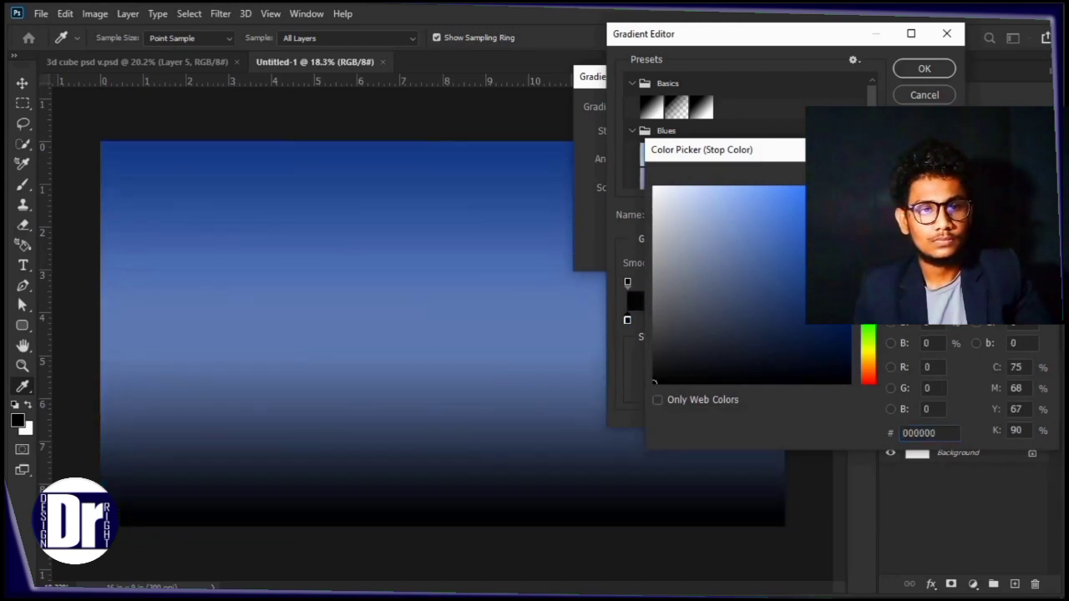
{"action": "key", "text": "Return"}
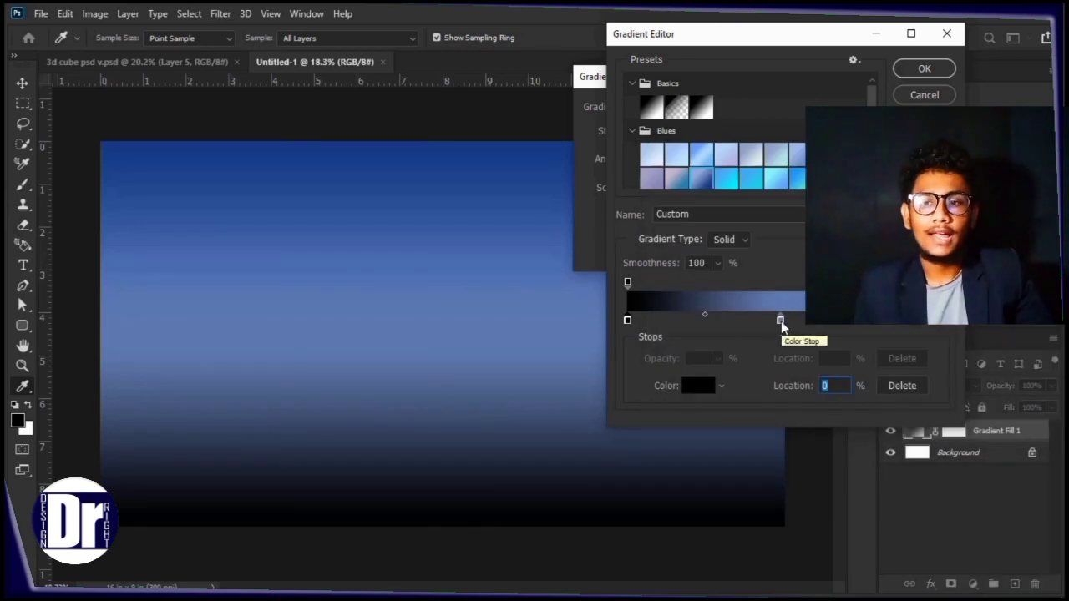
Step: Set the right colour stop to dark blue and apply the gradient fill
{"action": "left_click", "coordinate": [780, 320]}
{"action": "left_click", "coordinate": [700, 386]}
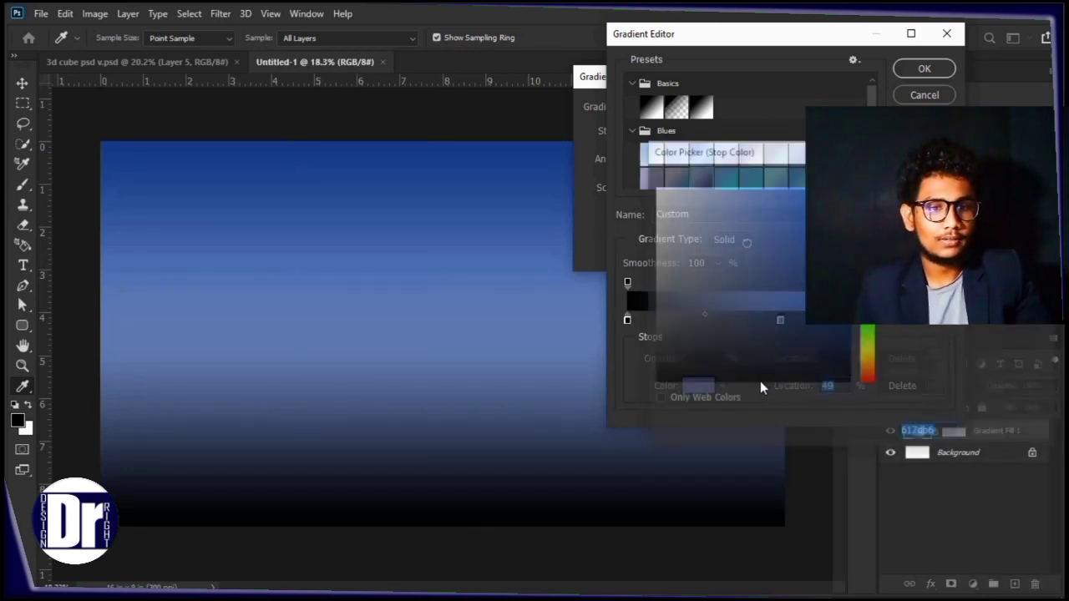
{"action": "left_click", "coordinate": [841, 325]}
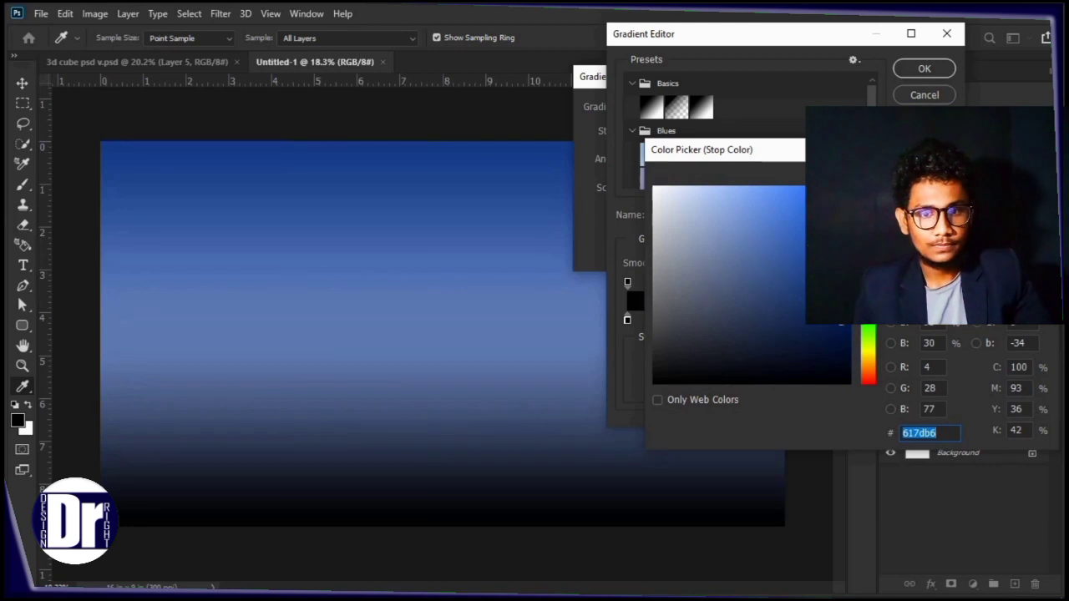
{"action": "left_click", "coordinate": [840, 333]}
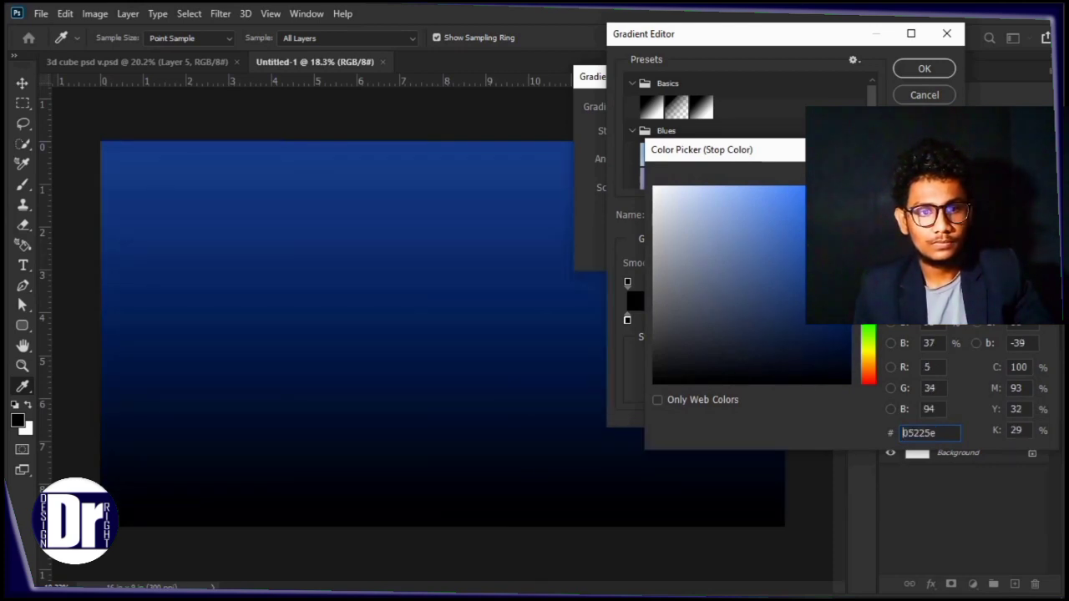
{"action": "left_click", "coordinate": [840, 332]}
{"action": "key", "text": "Return"}
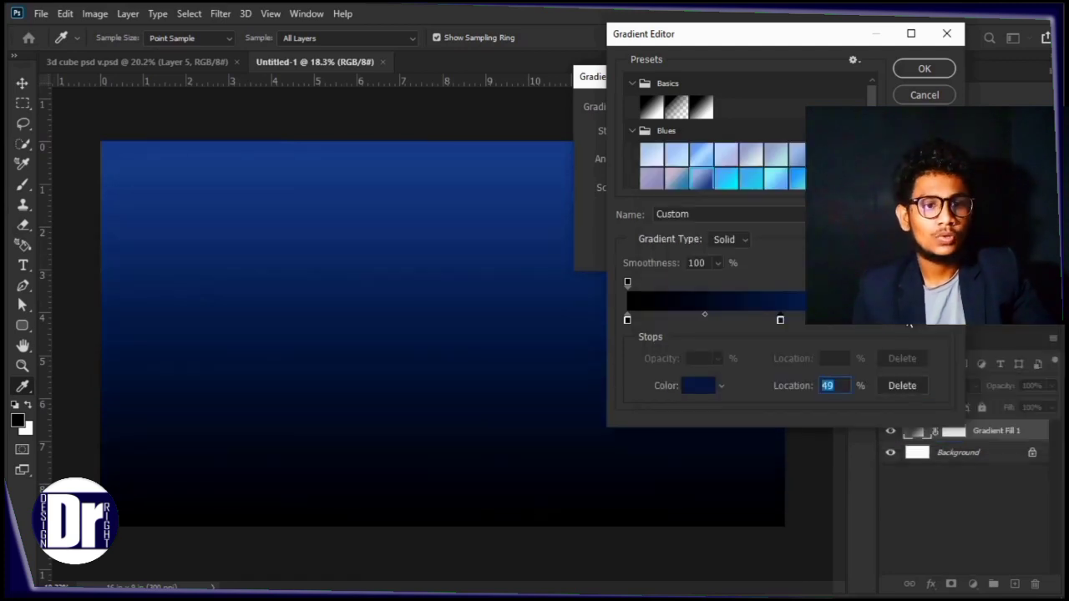
{"action": "left_click", "coordinate": [912, 73]}
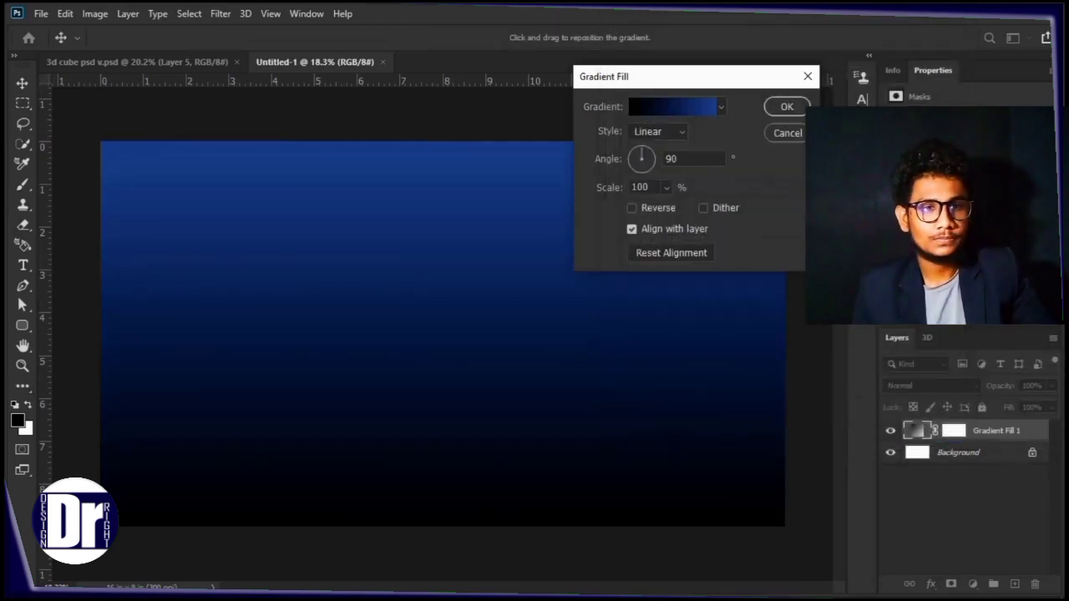
{"action": "left_click", "coordinate": [790, 112]}
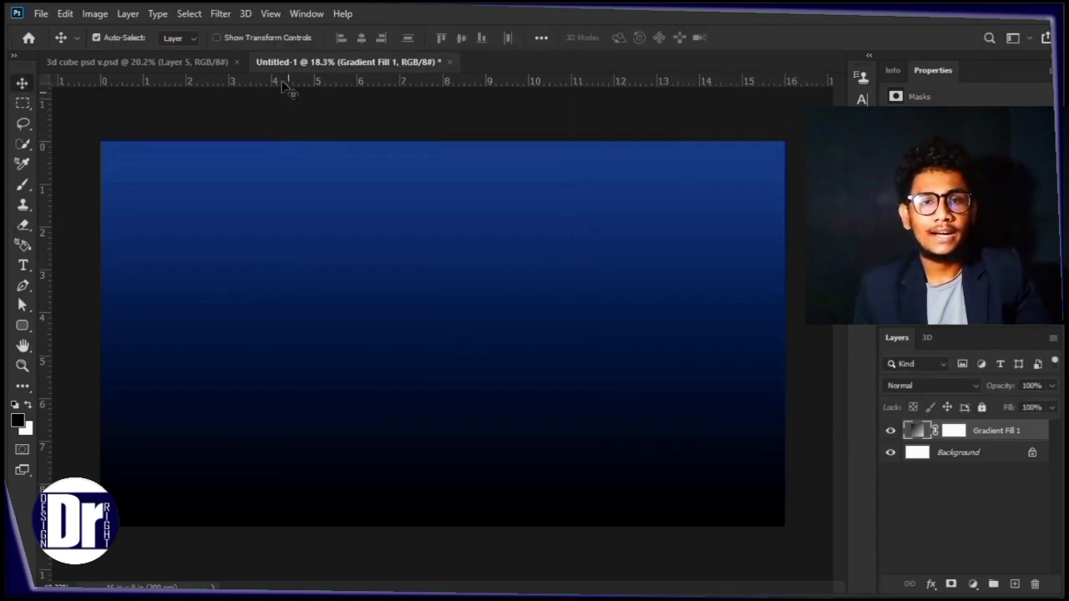
Step: In the 3D cube document, stamp all visible layers into one merged layer with Ctrl+Alt+Shift+E
{"action": "left_click", "coordinate": [191, 63]}
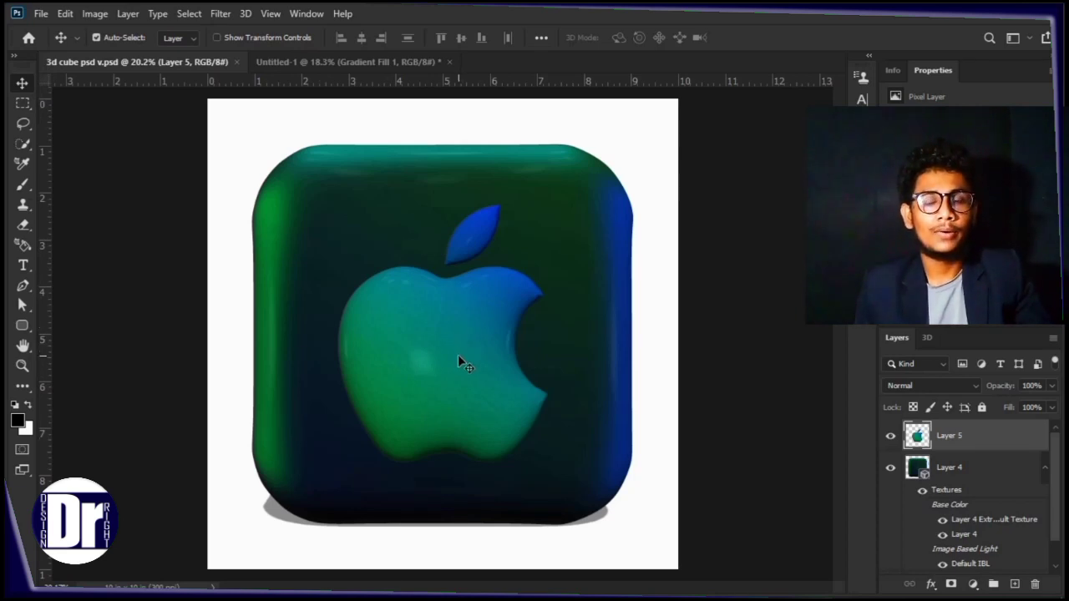
{"action": "scroll", "coordinate": [918, 478], "scroll_direction": "down", "scroll_amount": 1}
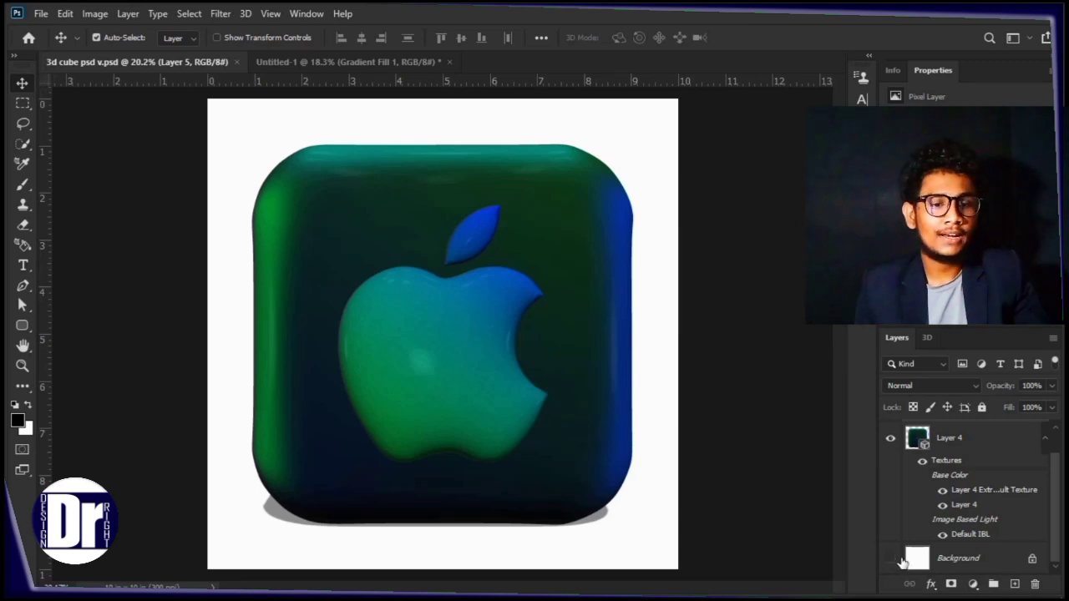
{"action": "key", "text": "ctrl+alt+shift+e"}
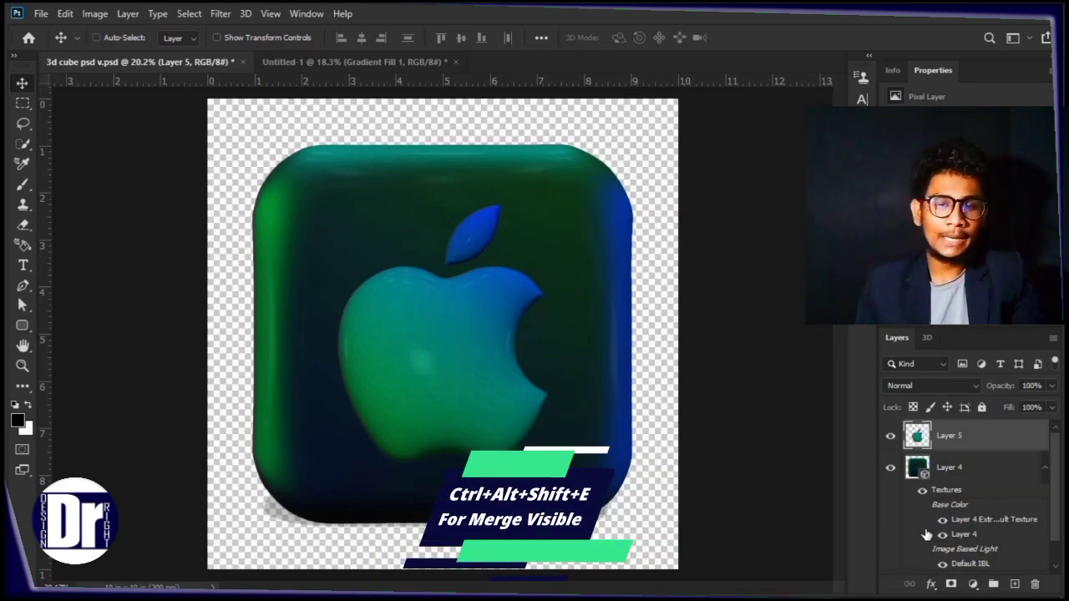
{"action": "key", "text": "ctrl+shift+alt+n"}
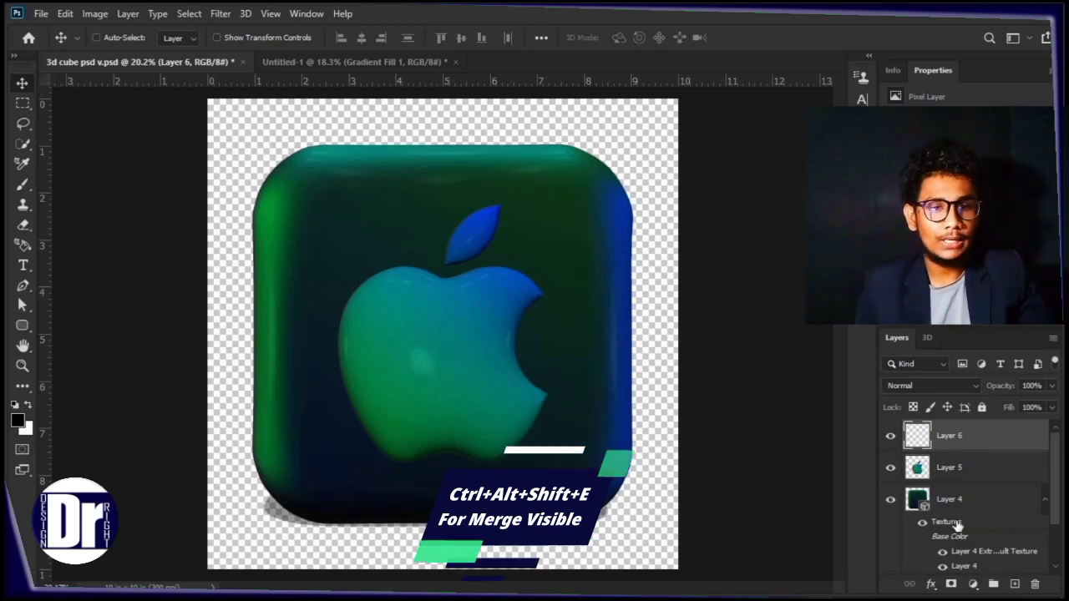
{"action": "key", "text": "ctrl+alt+shift+e"}
Step: Drag the merged cube layer onto the Untitled-1 gradient document
{"action": "mouse_move", "coordinate": [529, 296]}
{"action": "left_mouse_down"}
{"action": "mouse_move", "coordinate": [503, 317]}
{"action": "mouse_move", "coordinate": [541, 303]}
{"action": "mouse_move", "coordinate": [543, 256]}
{"action": "left_mouse_up"}
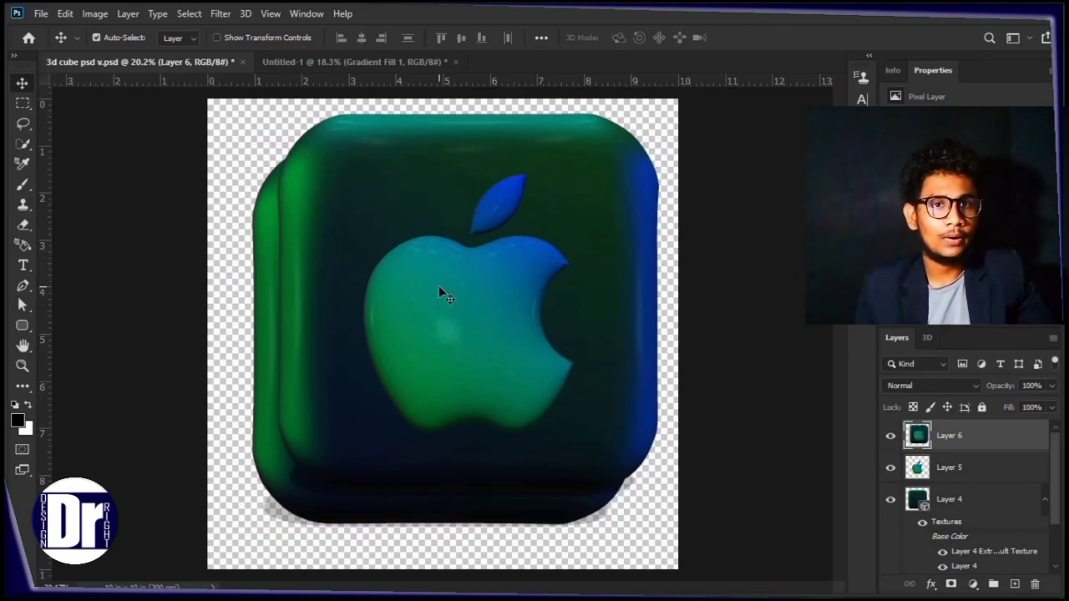
{"action": "left_click_drag", "start_coordinate": [443, 294], "coordinate": [461, 231]}
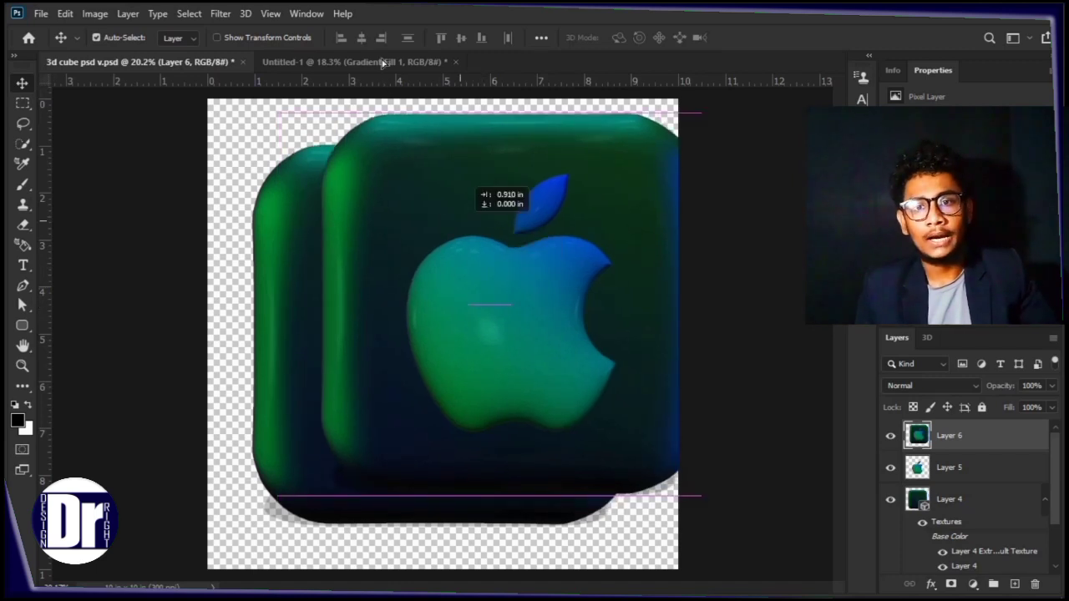
{"action": "left_click_drag", "start_coordinate": [382, 62], "coordinate": [424, 336]}
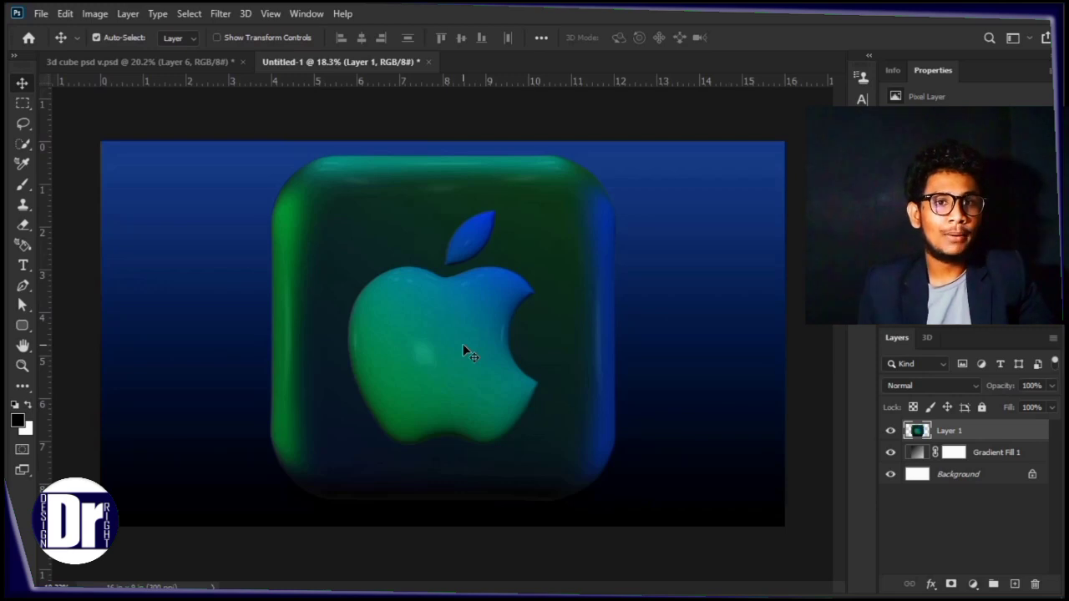
Step: Scale the cube to 68.32%, centre it on the gradient, and duplicate it as Layer 1 copy
{"action": "key", "text": "ctrl+t"}
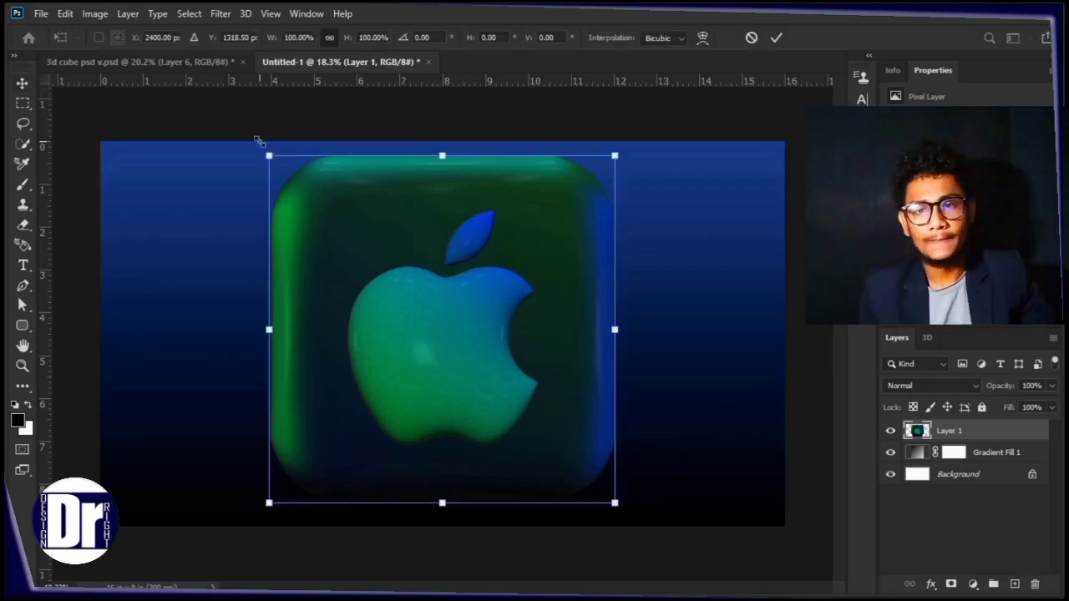
{"action": "left_click_drag", "start_coordinate": [268, 156], "coordinate": [357, 316]}
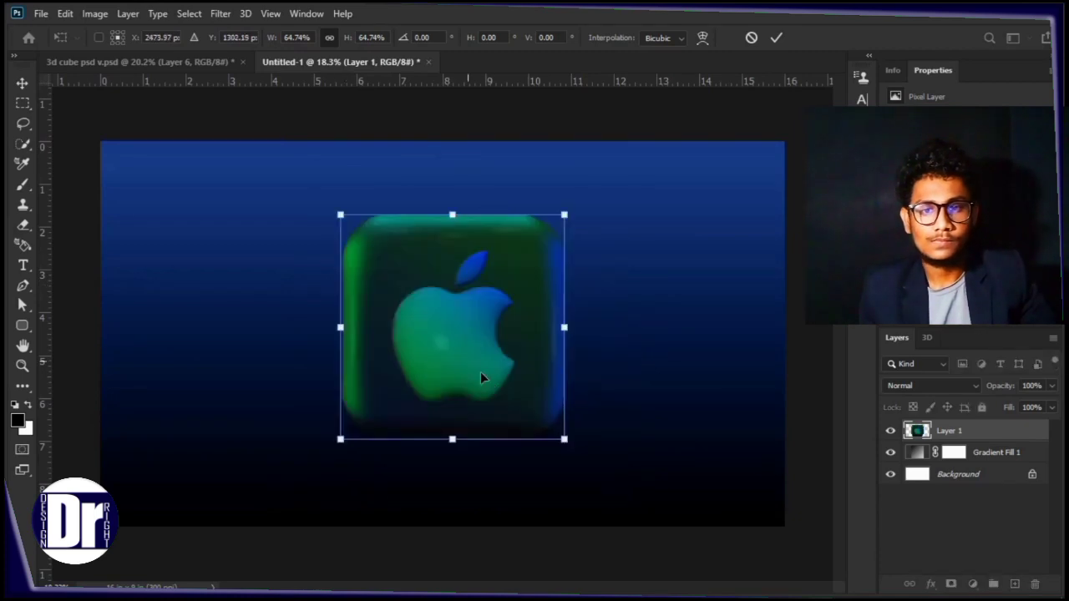
{"action": "left_click_drag", "start_coordinate": [462, 347], "coordinate": [461, 354]}
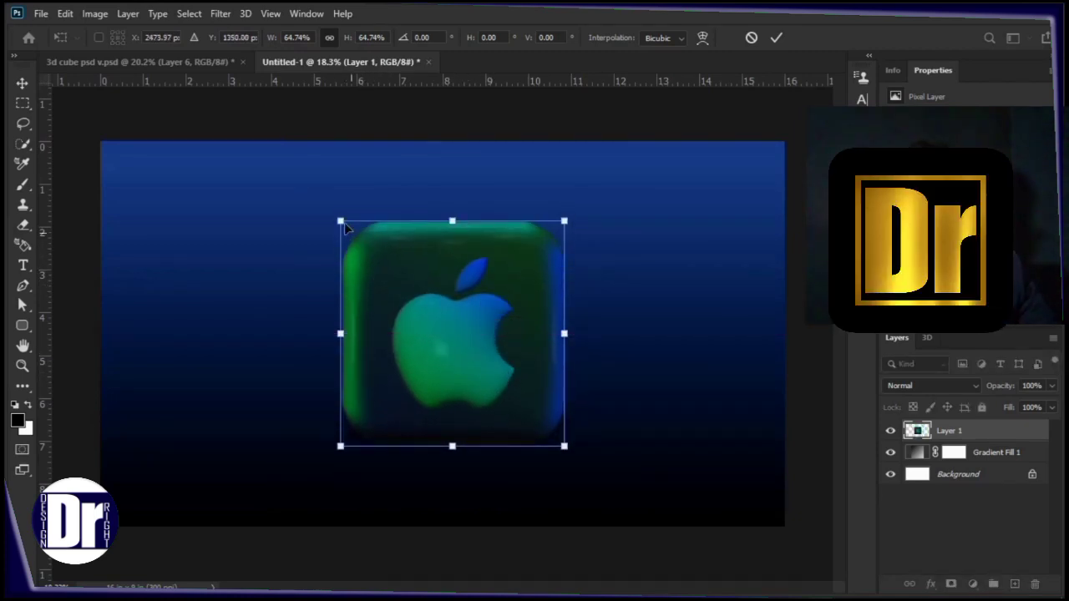
{"action": "left_click_drag", "start_coordinate": [344, 222], "coordinate": [328, 208]}
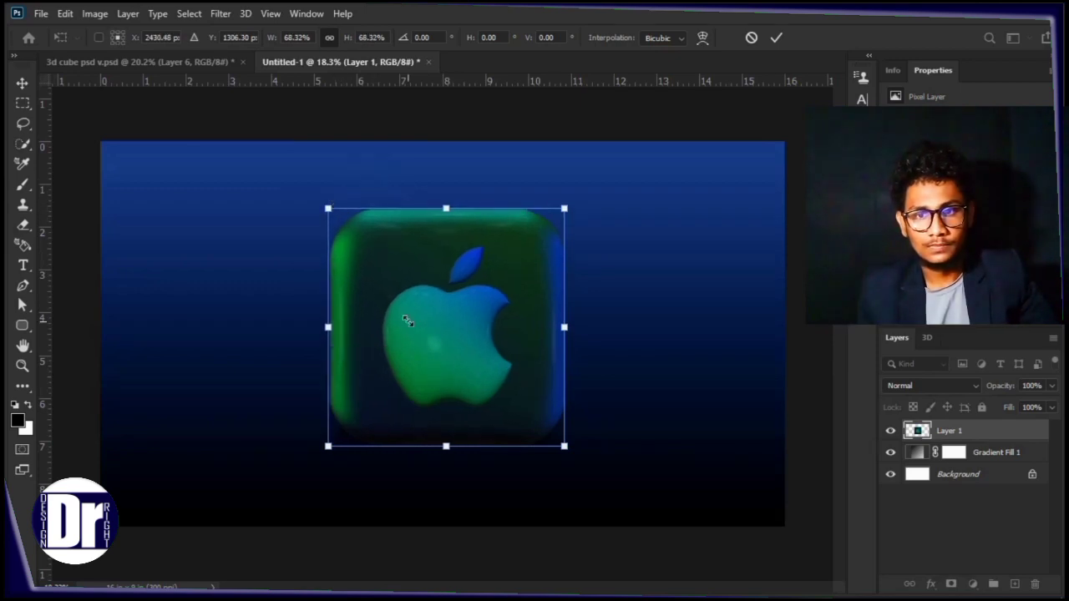
{"action": "left_click_drag", "start_coordinate": [407, 322], "coordinate": [417, 342]}
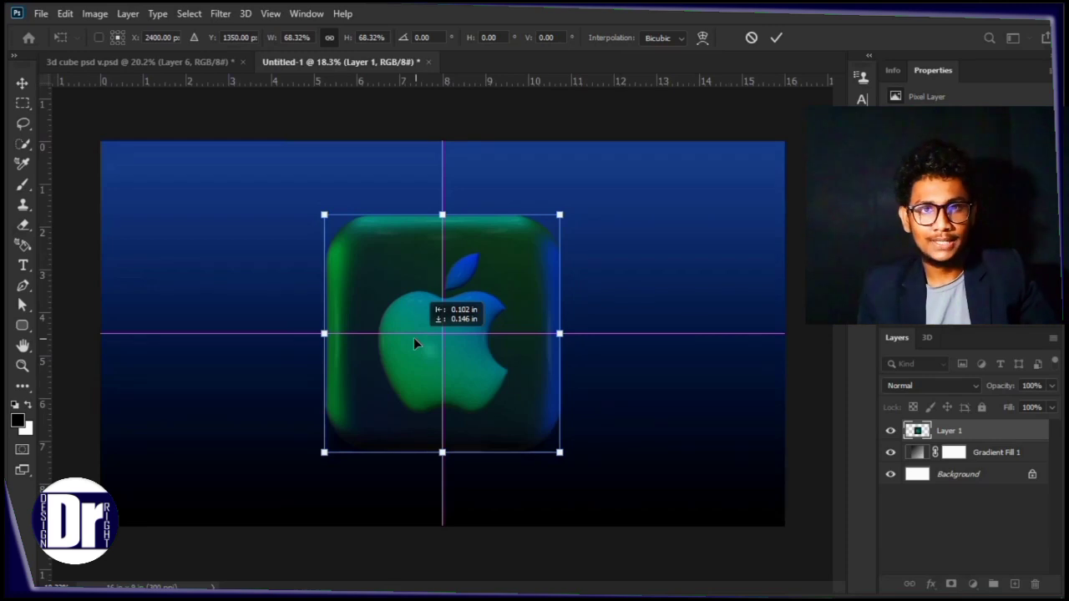
{"action": "key", "text": "Return"}
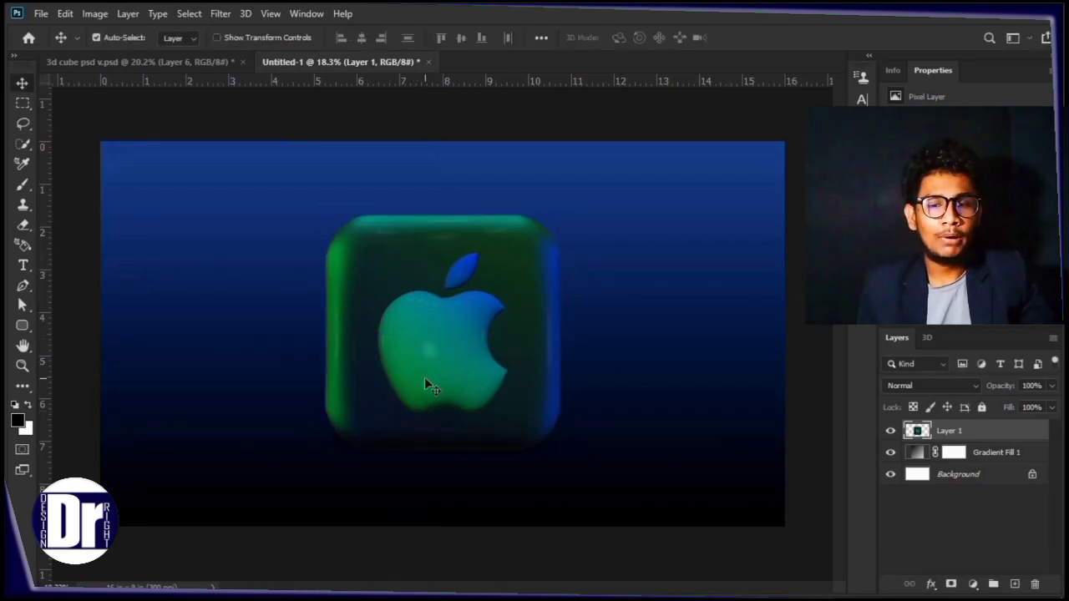
{"action": "key", "text": "ctrl"}
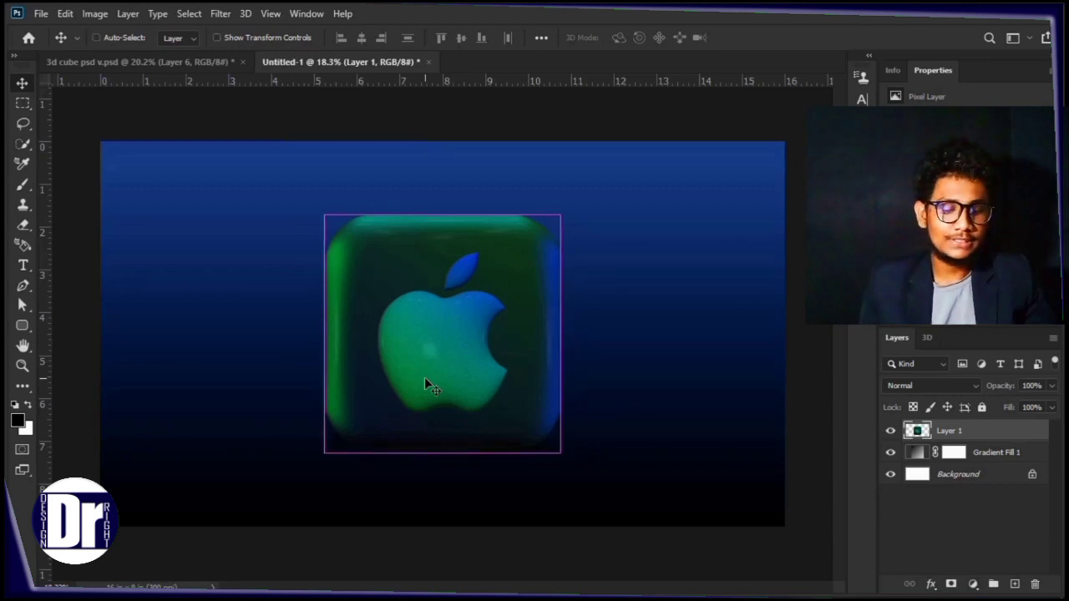
{"action": "key", "text": "ctrl+j"}
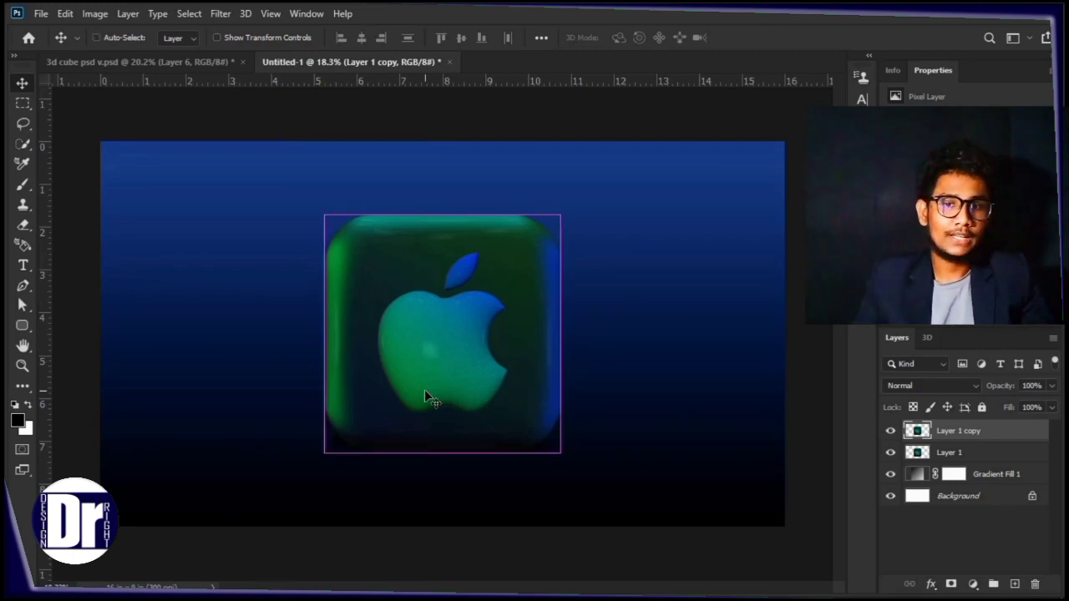
Step: Flip Layer 1 copy vertically and drag it straight down beneath the original cube
{"action": "key", "text": "ctrl+t"}
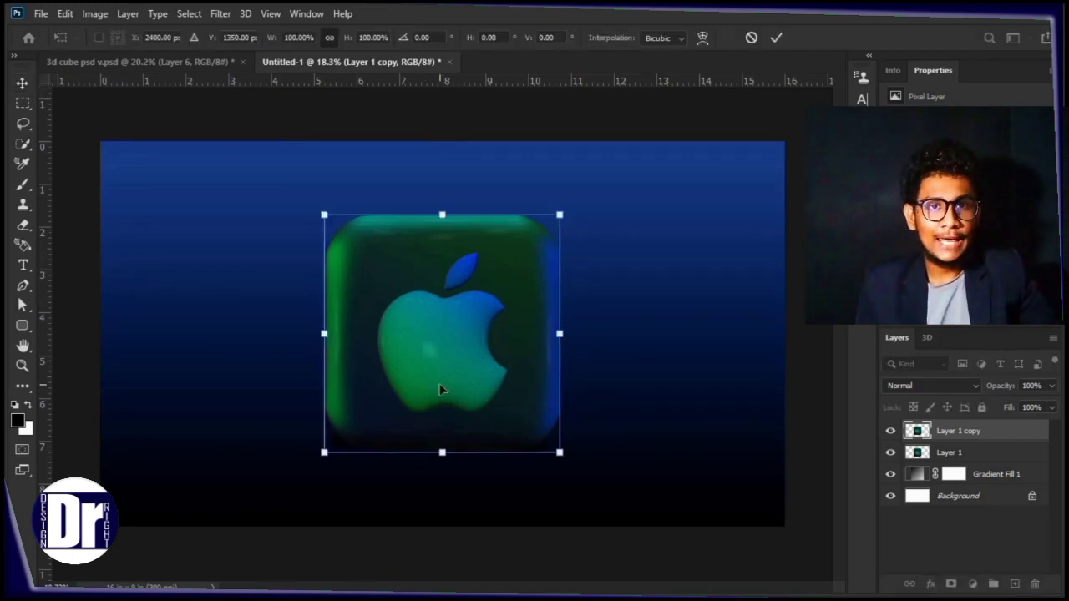
{"action": "right_click", "coordinate": [439, 386]}
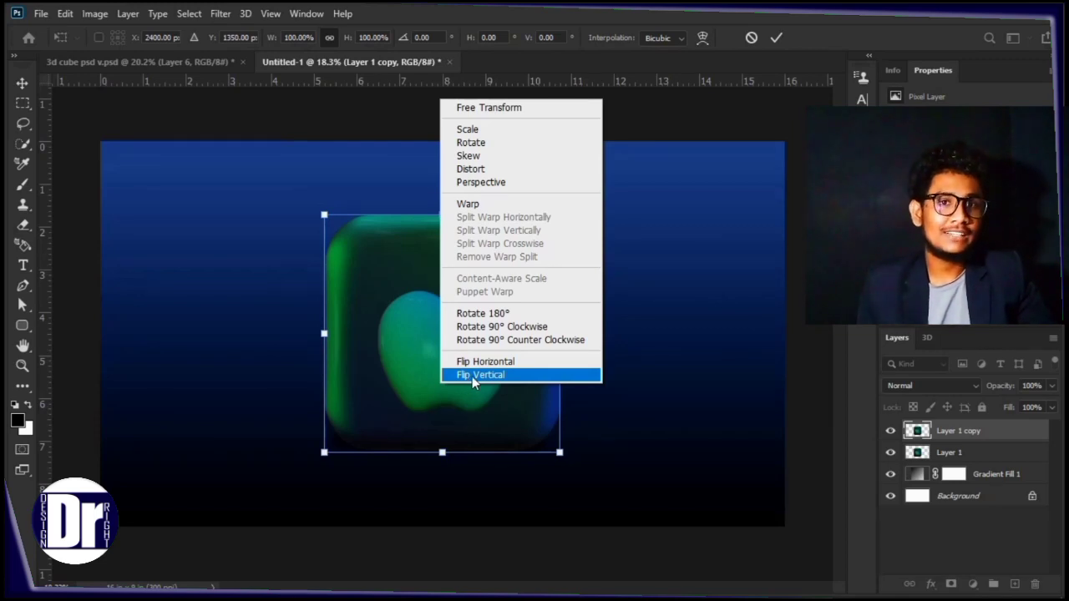
{"action": "left_click", "coordinate": [471, 376]}
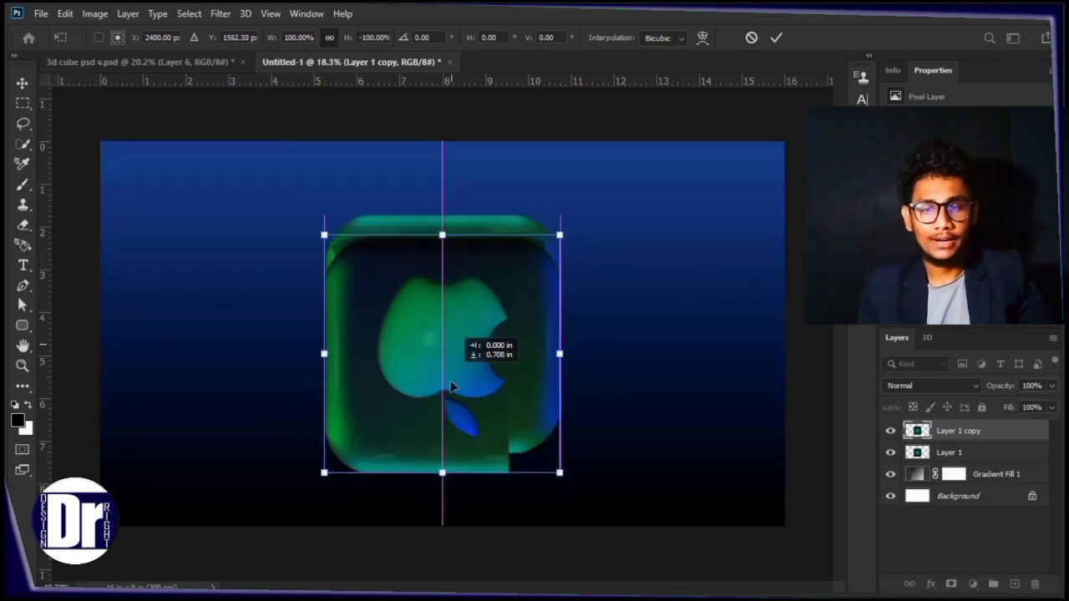
{"action": "left_click_drag", "start_coordinate": [451, 345], "coordinate": [449, 589]}
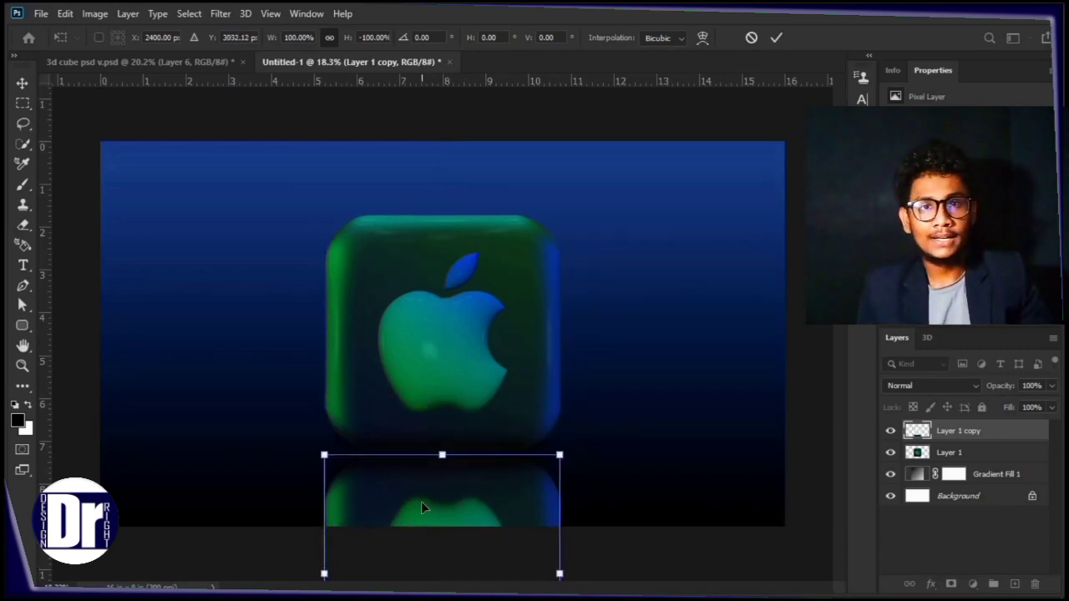
{"action": "key", "text": "Return"}
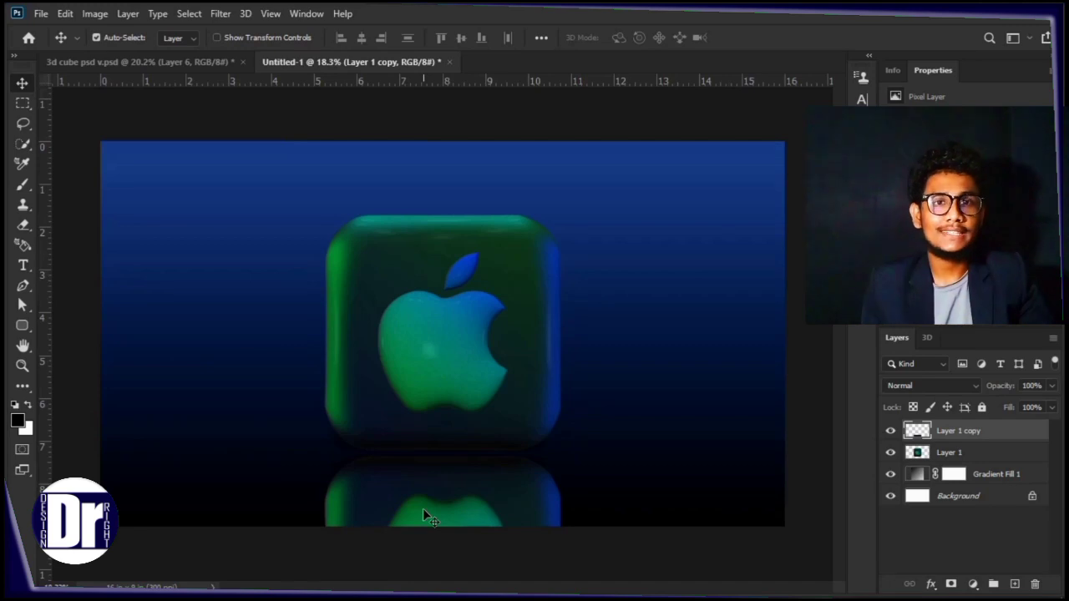
Step: Apply a Gaussian Blur of radius 110 to the mirrored cube reflection
{"action": "left_click", "coordinate": [216, 16]}
{"action": "mouse_move", "coordinate": [250, 189]}
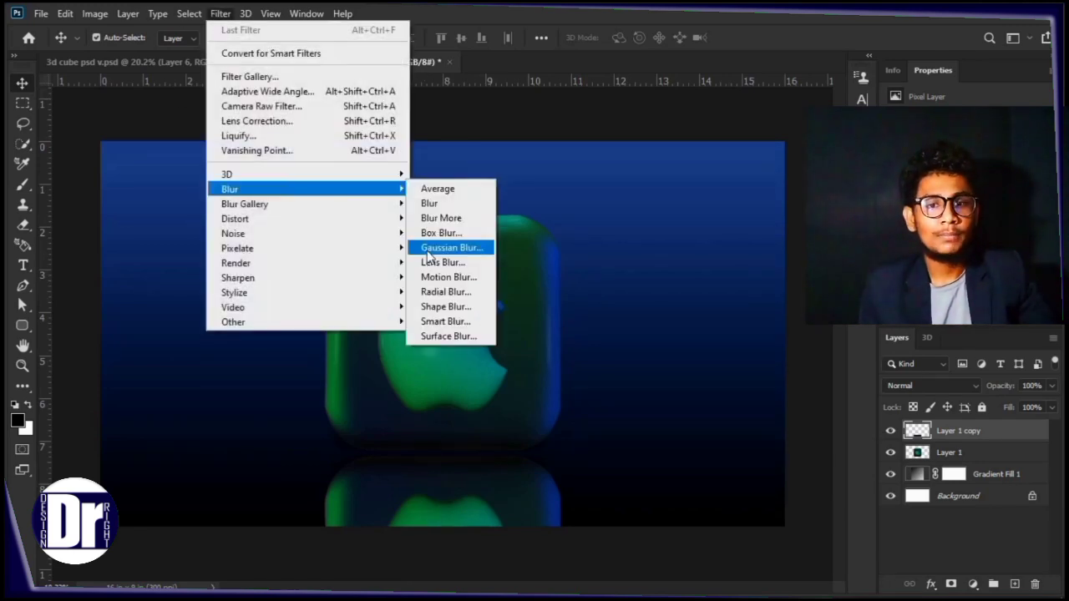
{"action": "left_click", "coordinate": [440, 248]}
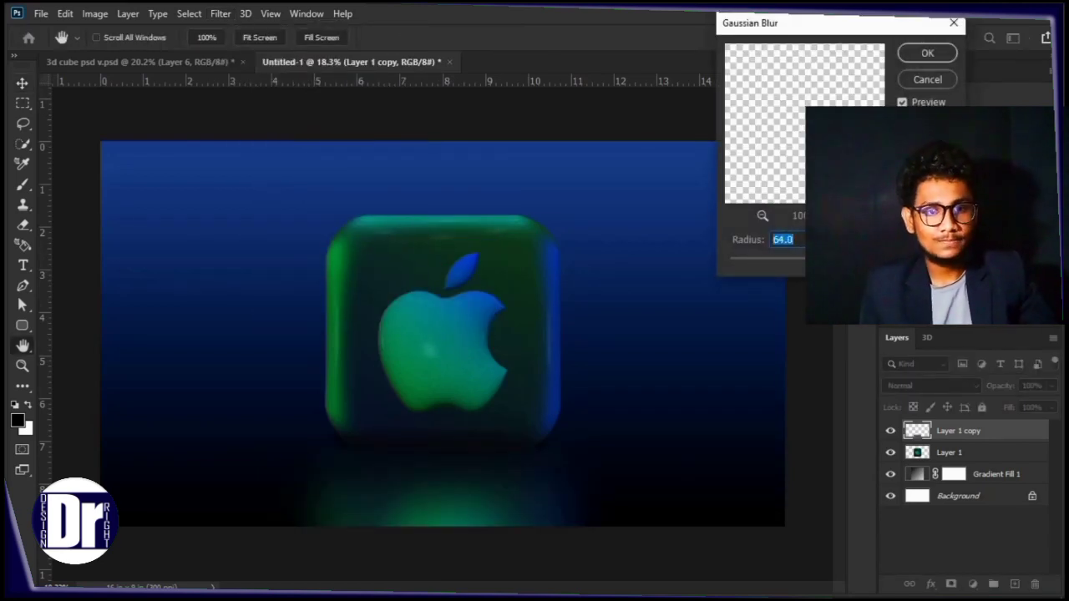
{"action": "left_click_drag", "start_coordinate": [805, 266], "coordinate": [802, 266]}
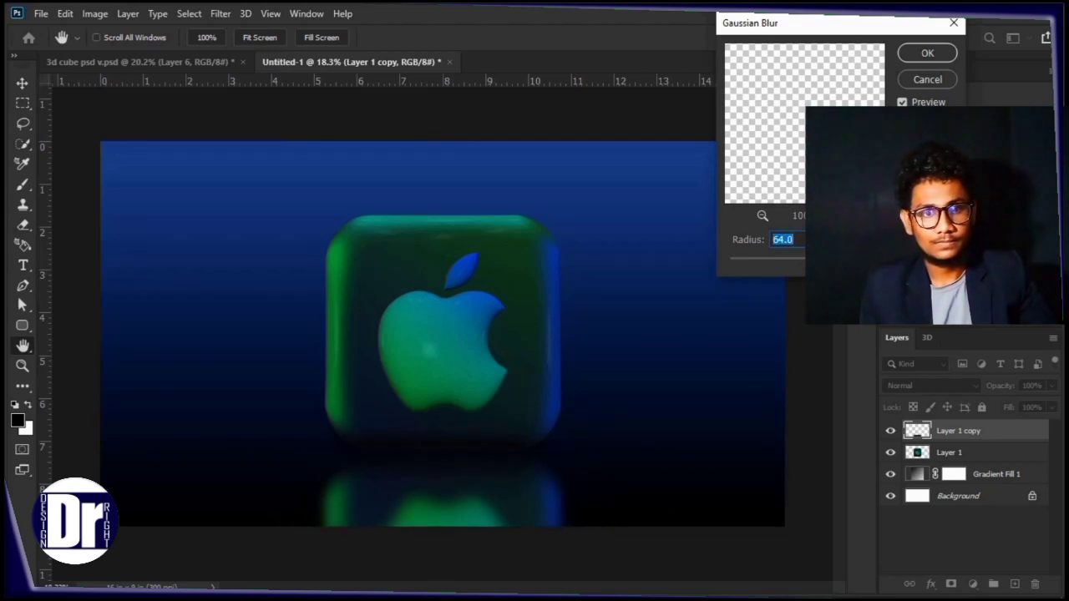
{"action": "left_click_drag", "start_coordinate": [805, 258], "coordinate": [835, 258]}
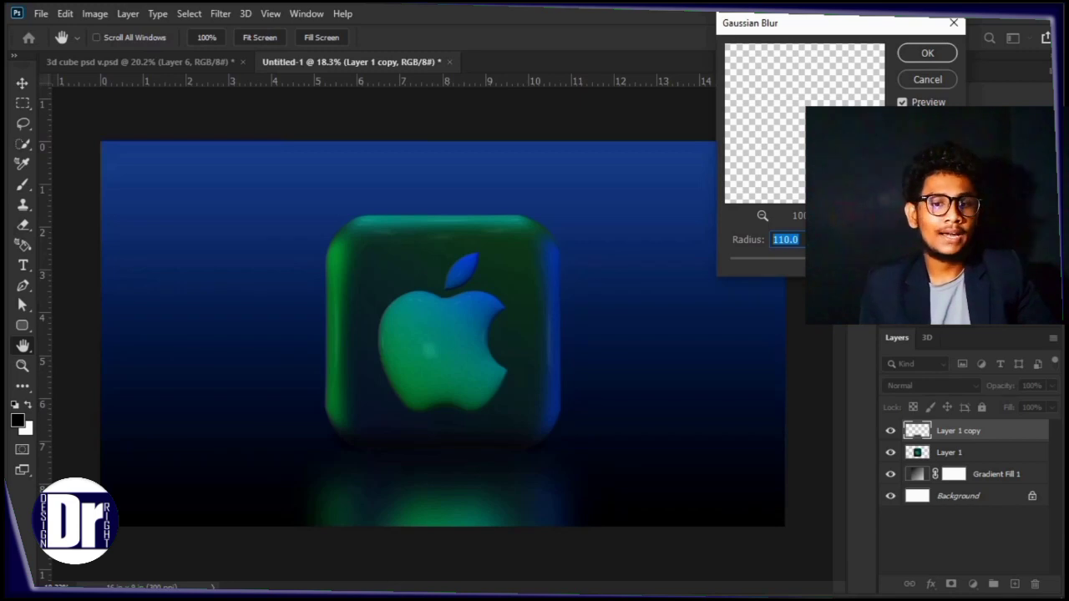
{"action": "left_click", "coordinate": [924, 56]}
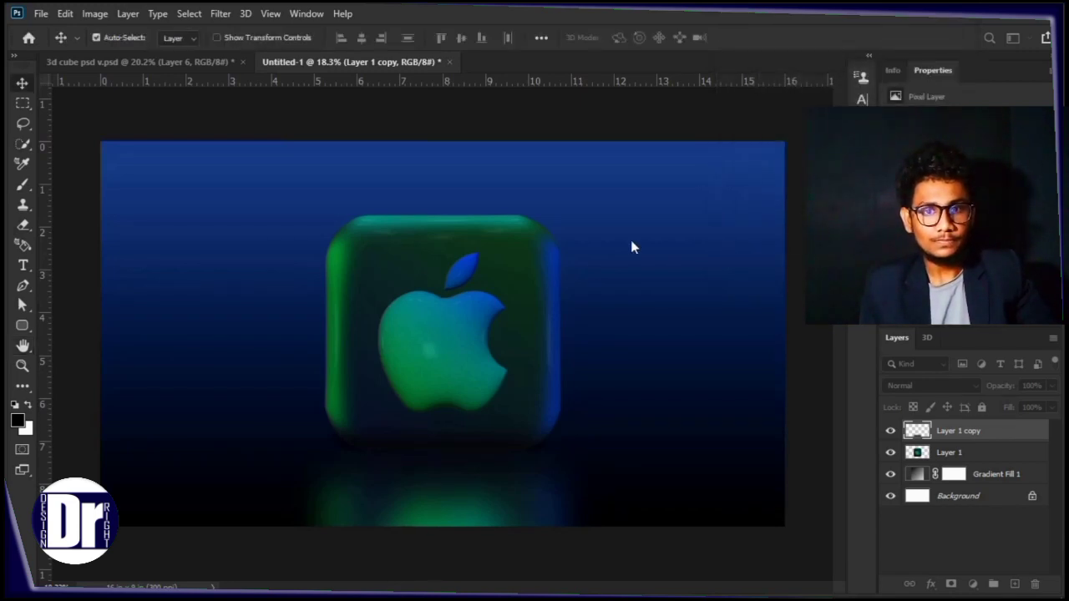
{"action": "scroll", "coordinate": [577, 359], "scroll_direction": "up", "scroll_amount": 1}
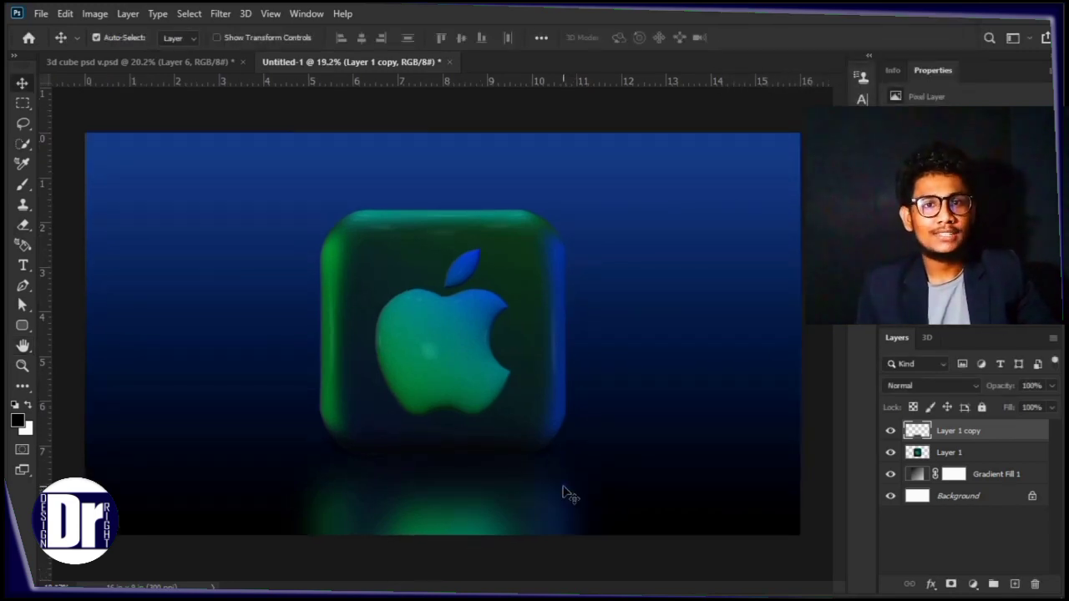